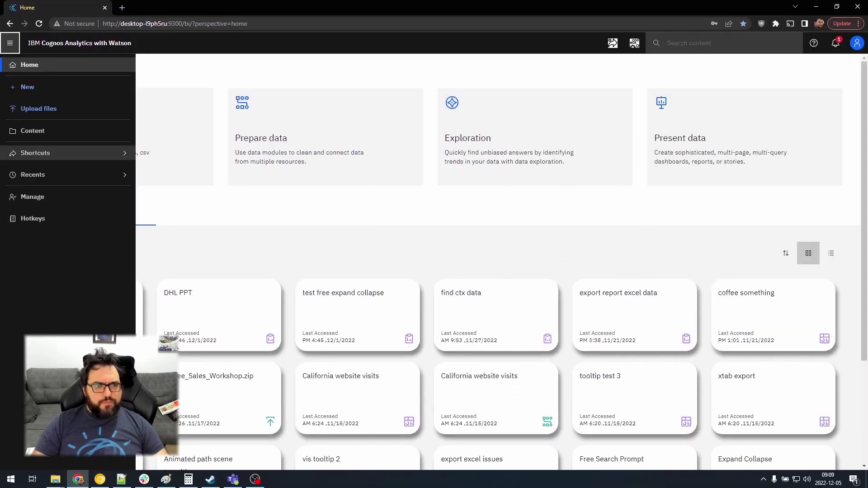
- Look inside the empty CogBox Shortcuts folder, then switch to the Team content folder list
click(35, 153)
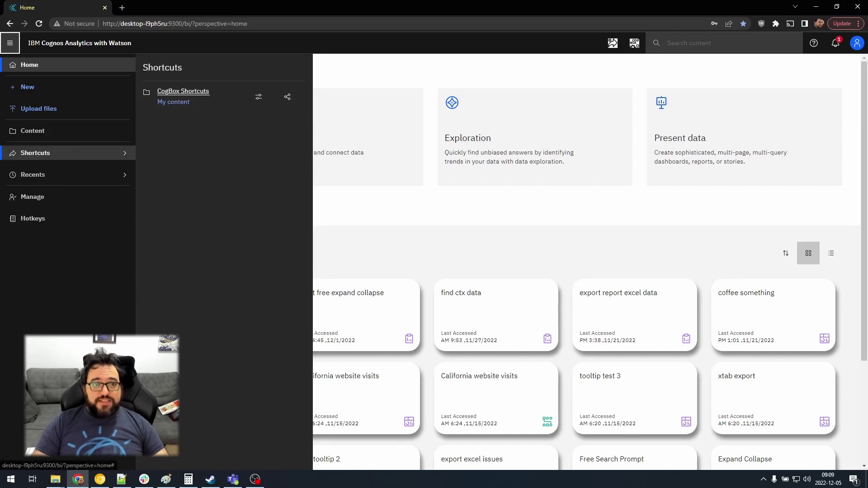
click(183, 91)
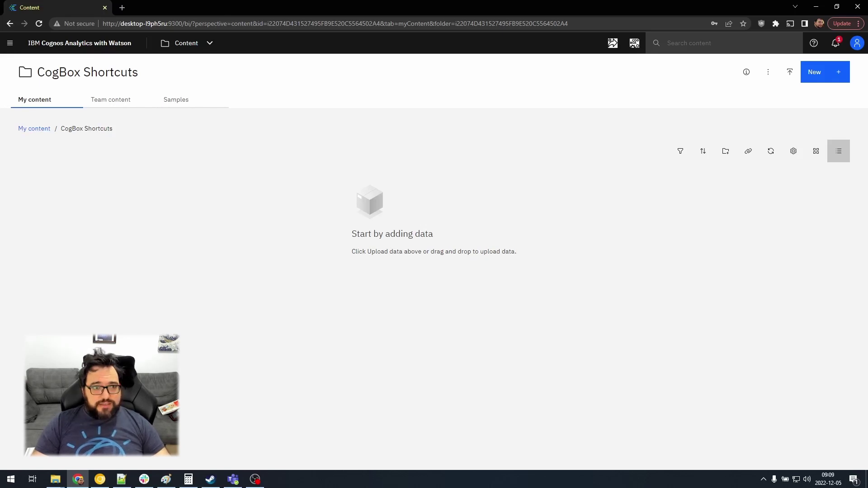
click(111, 99)
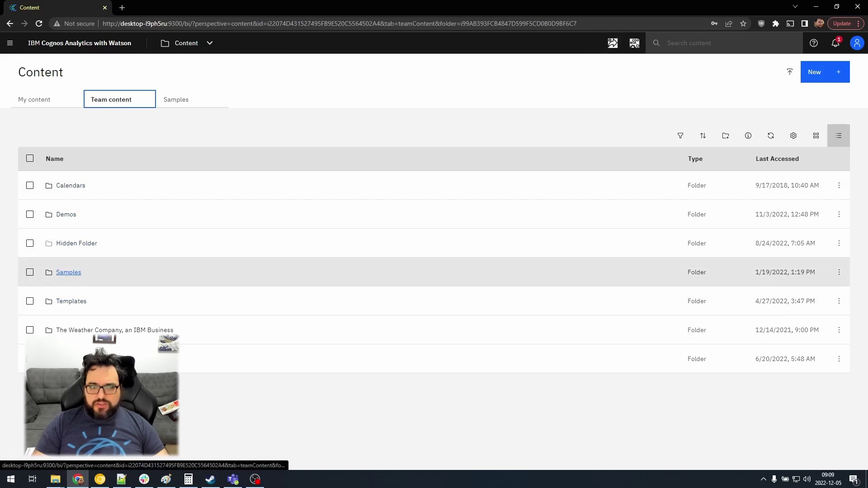
- Add a CogBox shortcut to Samples > By feature > Core > Data and show it under Shortcuts
click(69, 273)
click(70, 256)
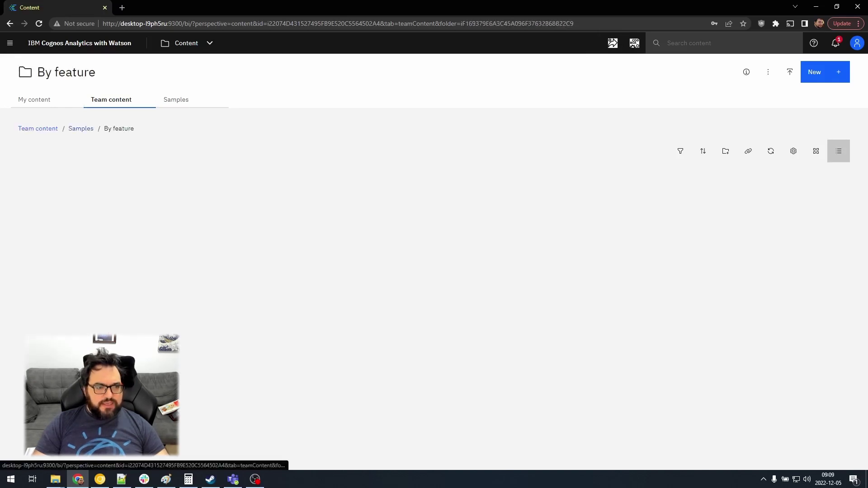
click(60, 201)
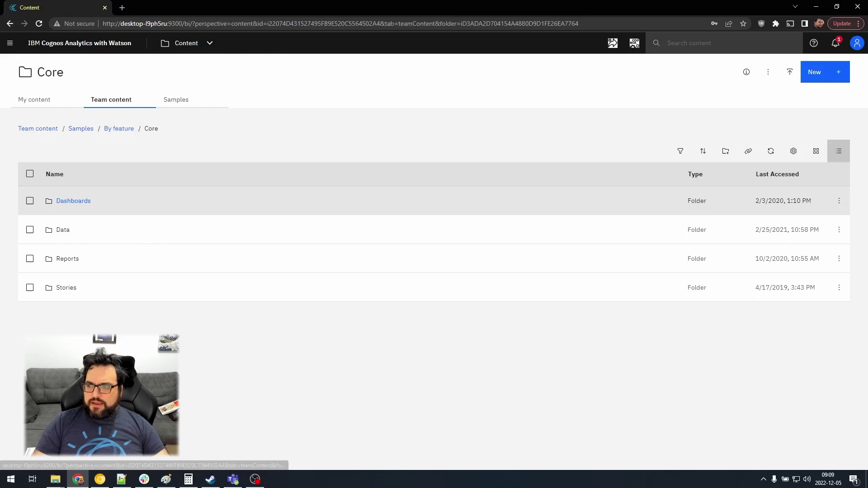
click(839, 230)
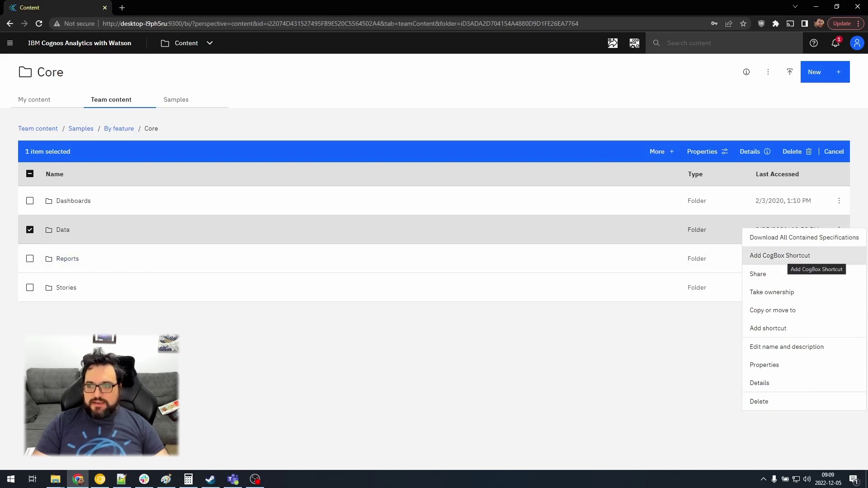
click(780, 256)
click(10, 43)
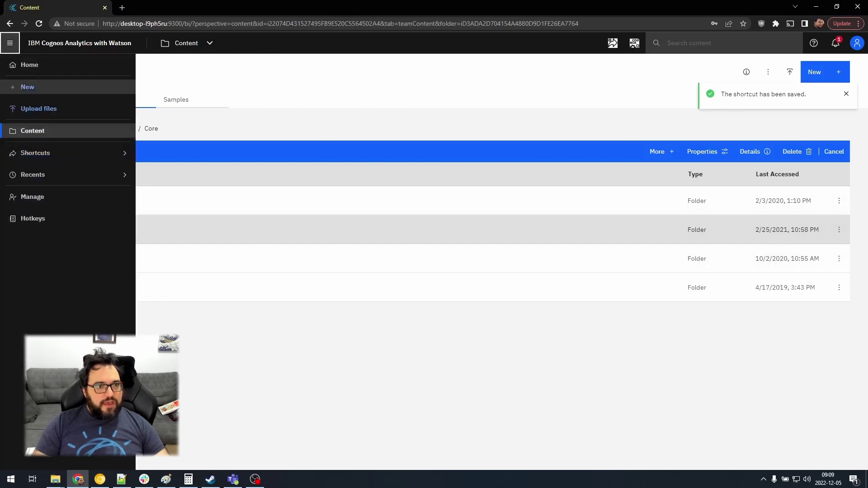
click(35, 153)
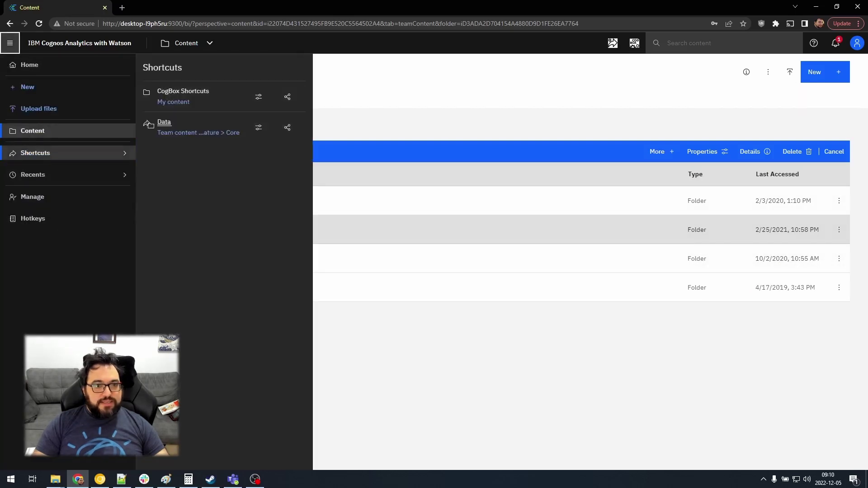
- From the Data shortcut, open the NYPD motor vehicle collisions data module and add a shortcut to it
click(163, 122)
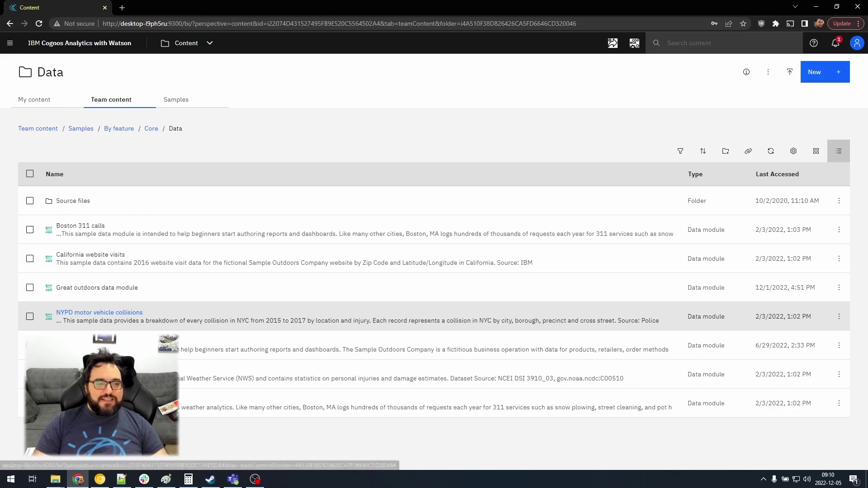
click(100, 312)
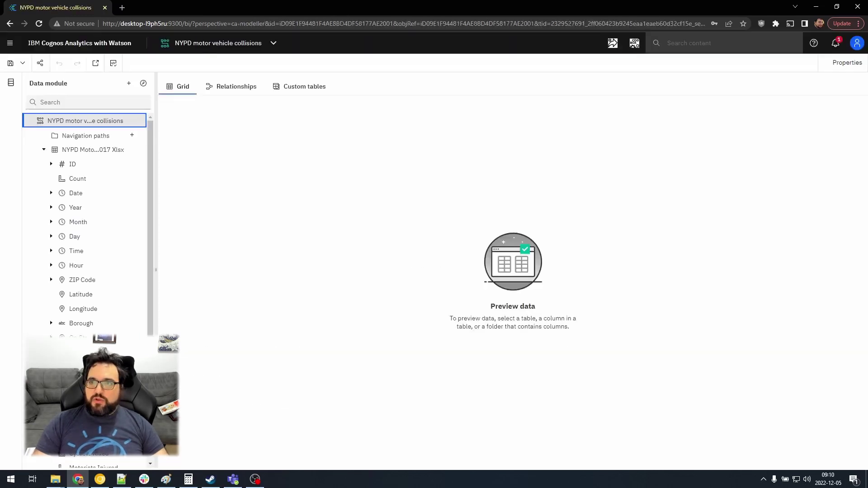
click(612, 43)
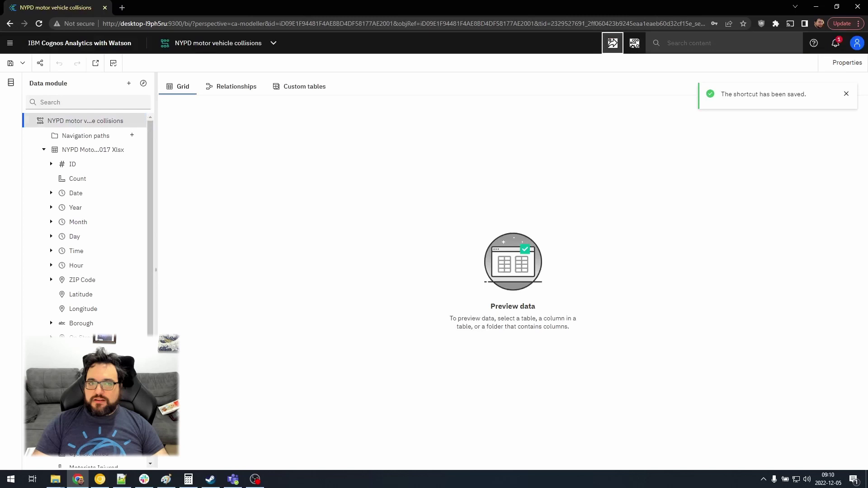
click(9, 43)
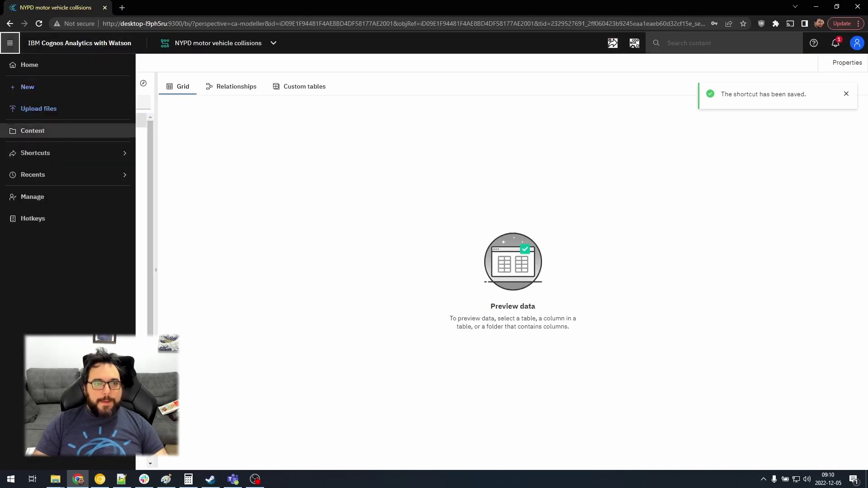
- Show the Shortcuts list with CogBox Shortcuts, Data and NYPD motor vehicle collisions
click(68, 153)
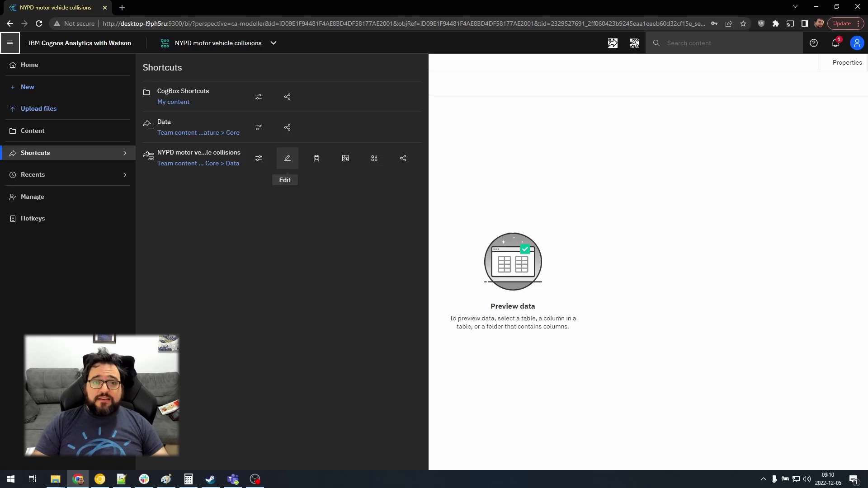
mouse_move(199, 154)
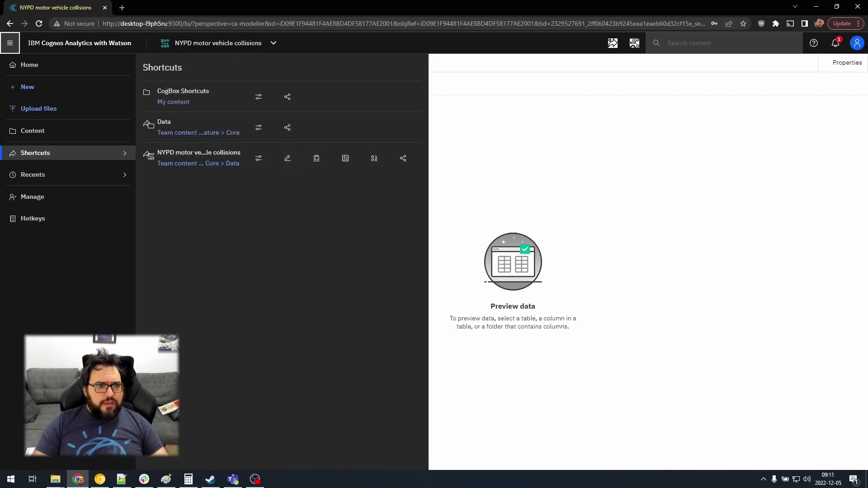
- From Home, add a CogBox shortcut for the DHL PPT report and view it in Shortcuts
click(29, 64)
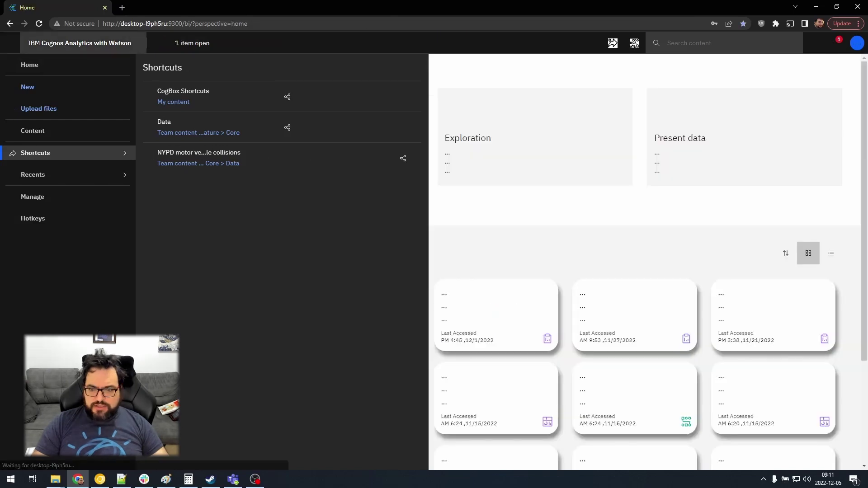
scroll(409, 247, down, 1)
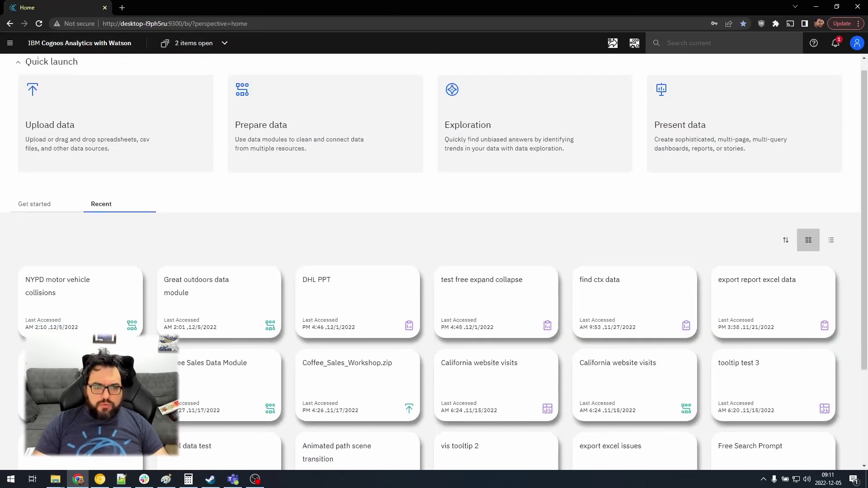
click(409, 246)
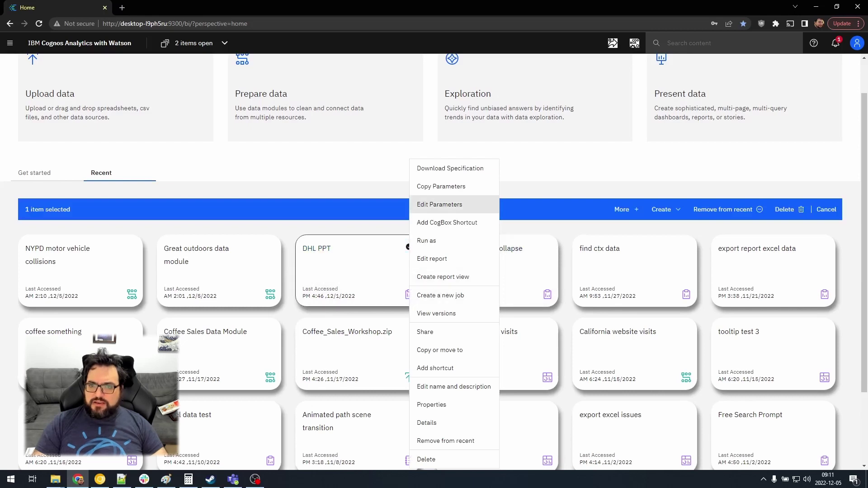
click(447, 222)
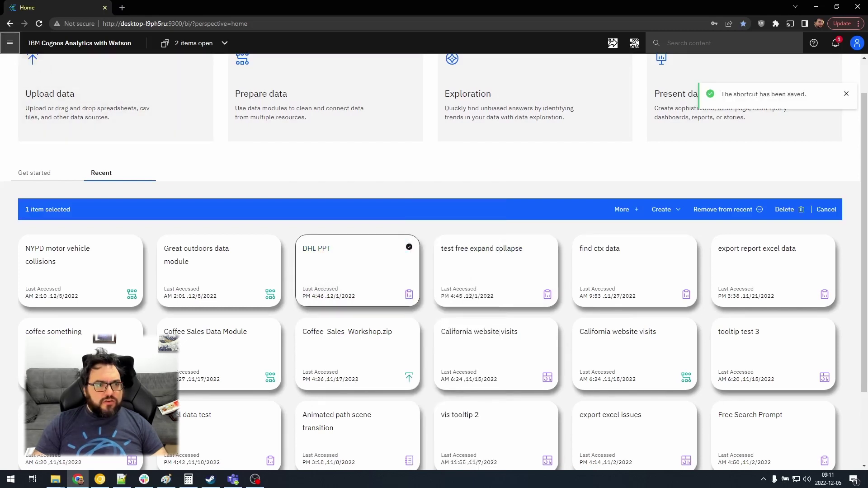
click(10, 43)
click(54, 153)
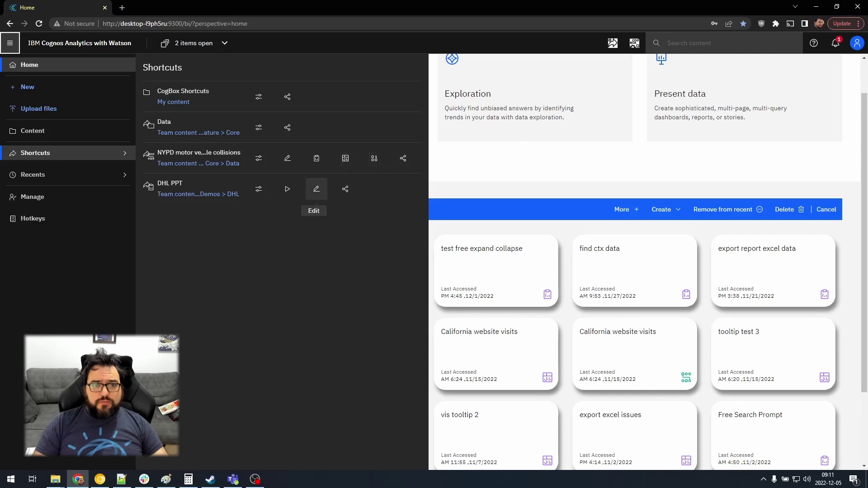
- Open DHL PPT for editing, close the NYPD motor vehicle collisions item, and return Home
click(316, 189)
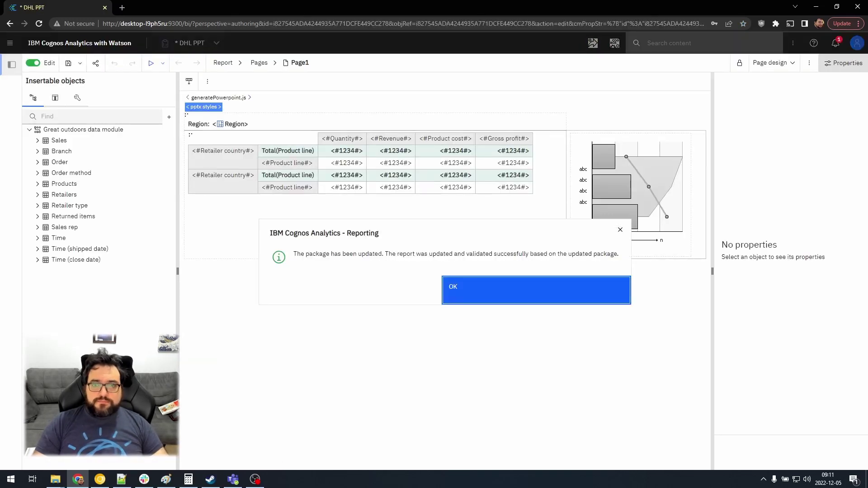
key(Return)
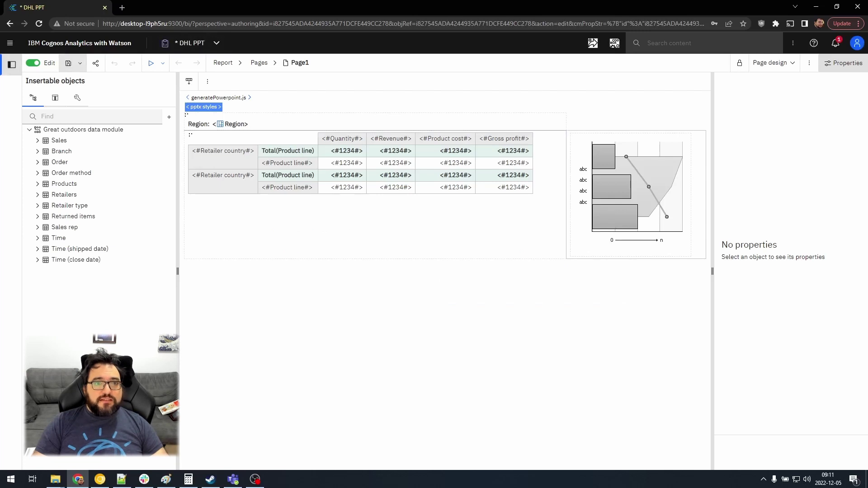
click(188, 43)
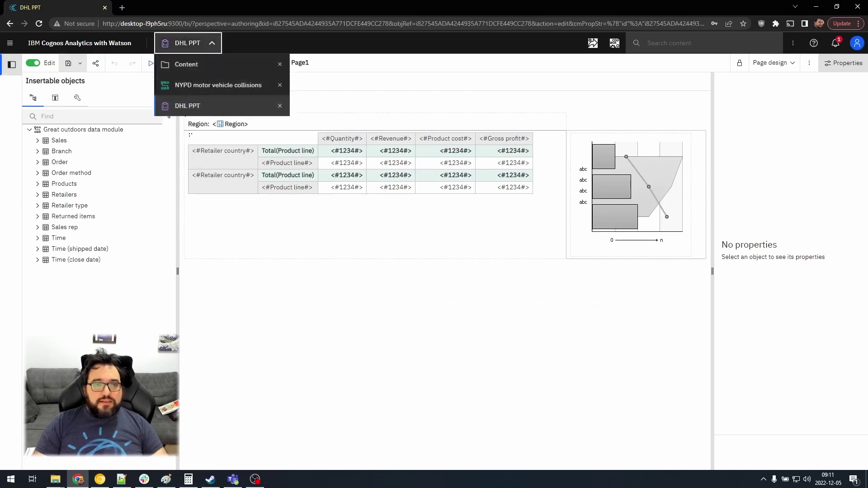
click(280, 85)
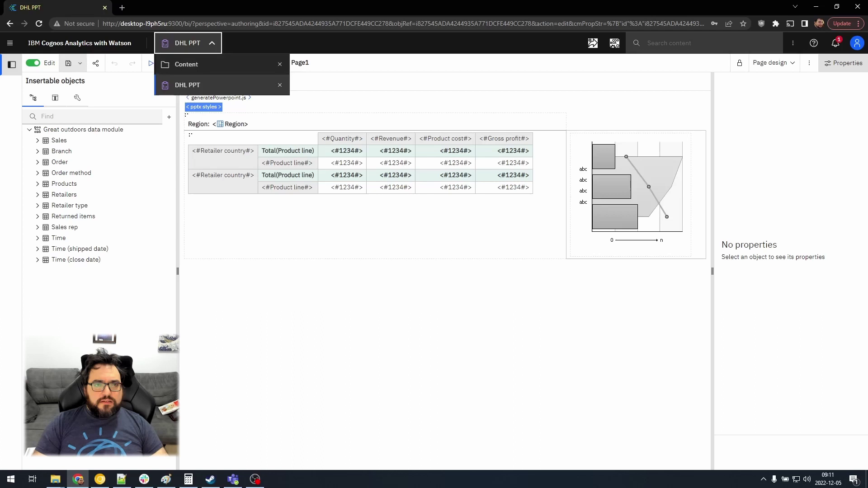
click(187, 64)
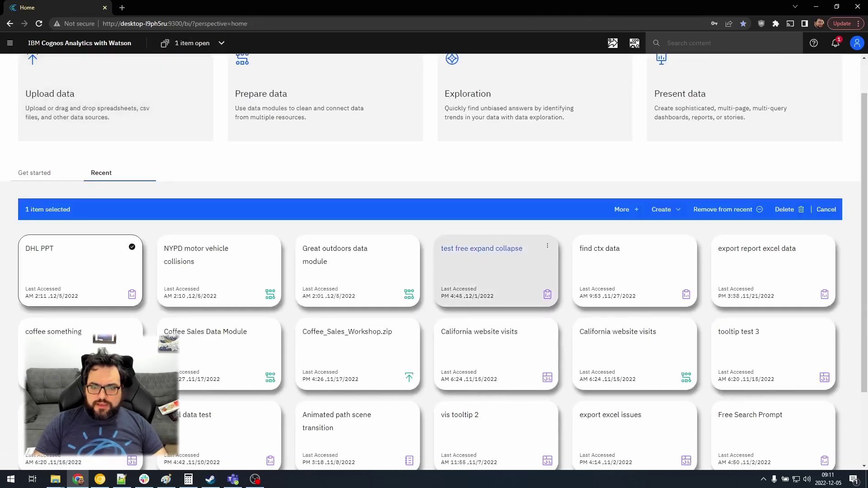
- Add a shortcut to the Great outdoors data module and create a new dashboard from it
click(408, 247)
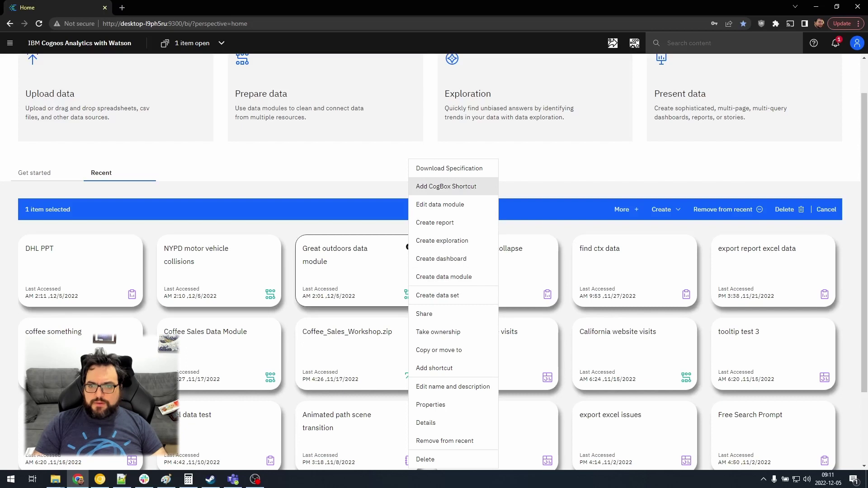
click(446, 186)
click(10, 43)
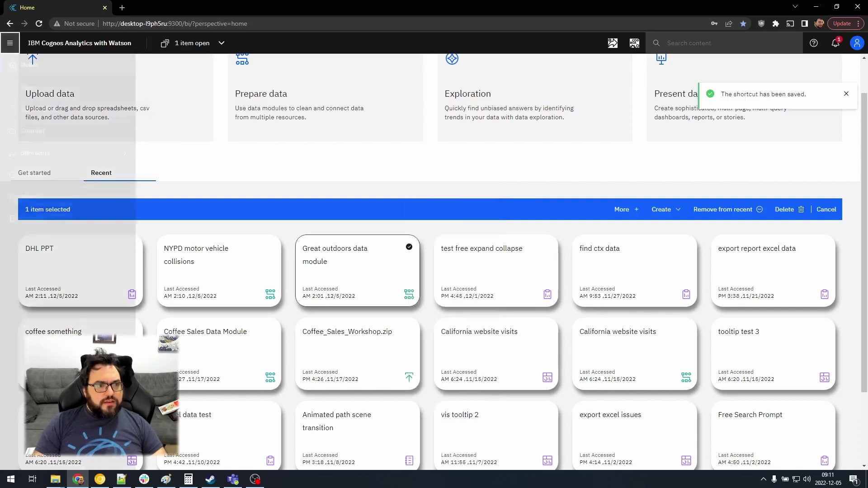
click(35, 153)
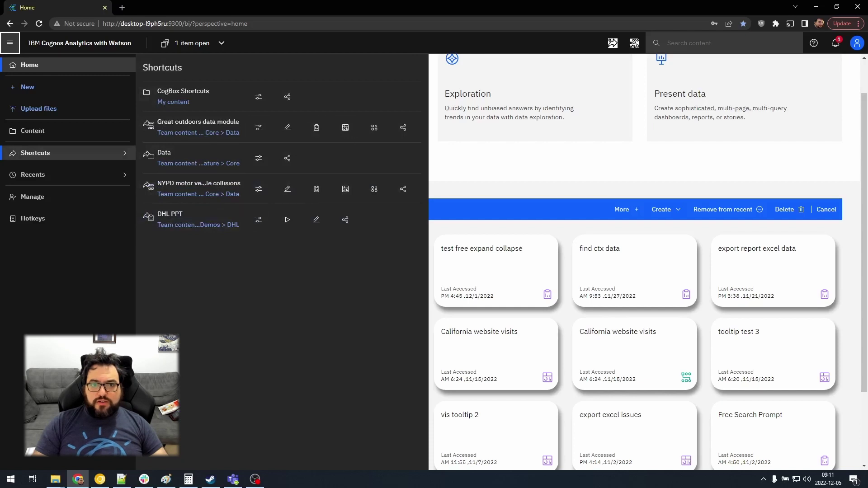
click(346, 127)
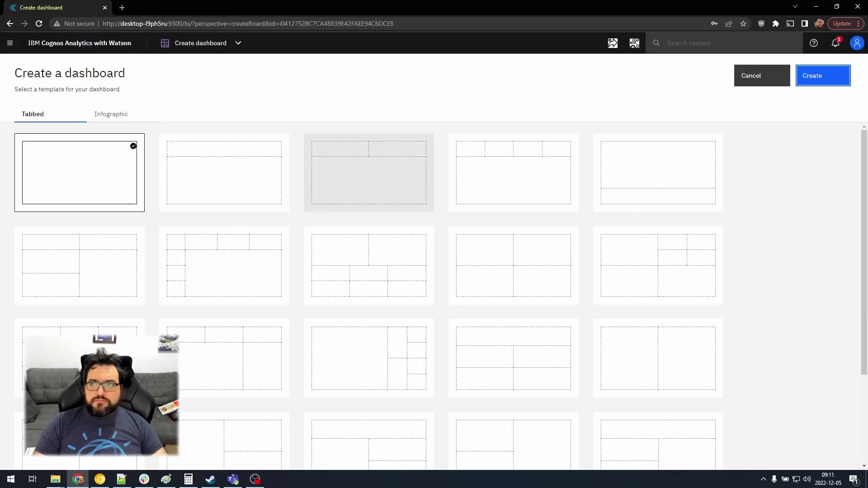
click(823, 76)
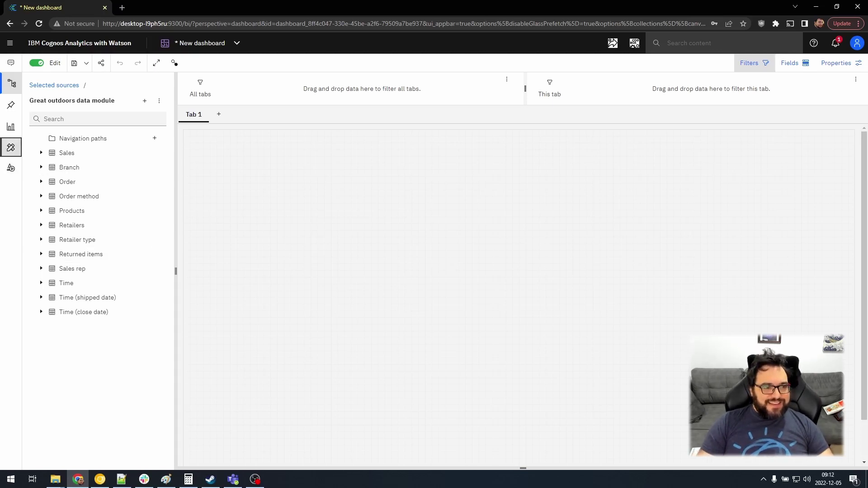
- Place a crosstab on Tab 1 with Revenue from the Sales table as its values
click(11, 148)
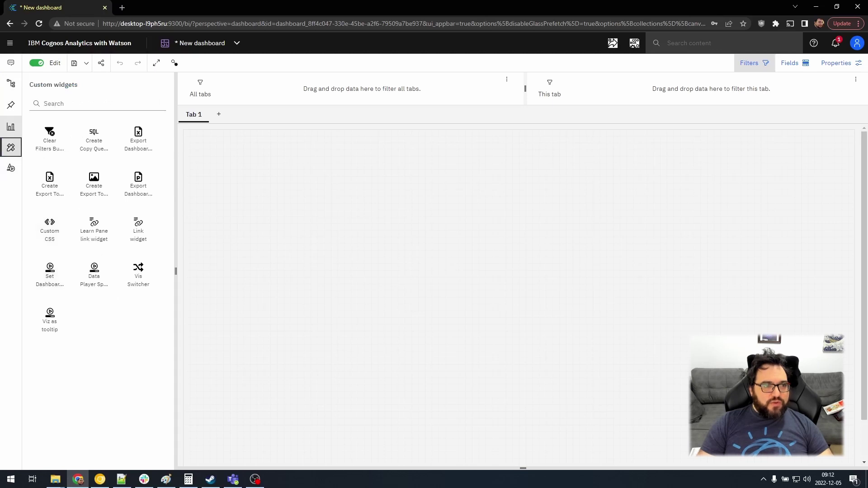
click(11, 127)
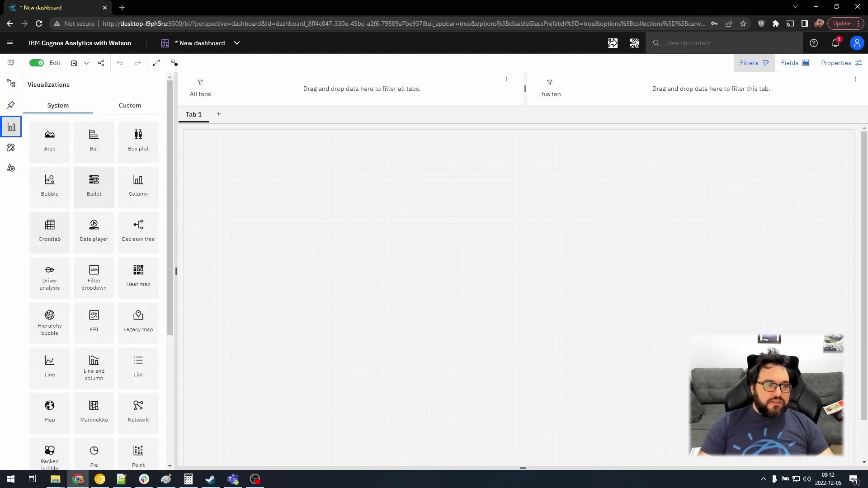
drag(50, 230, 292, 191)
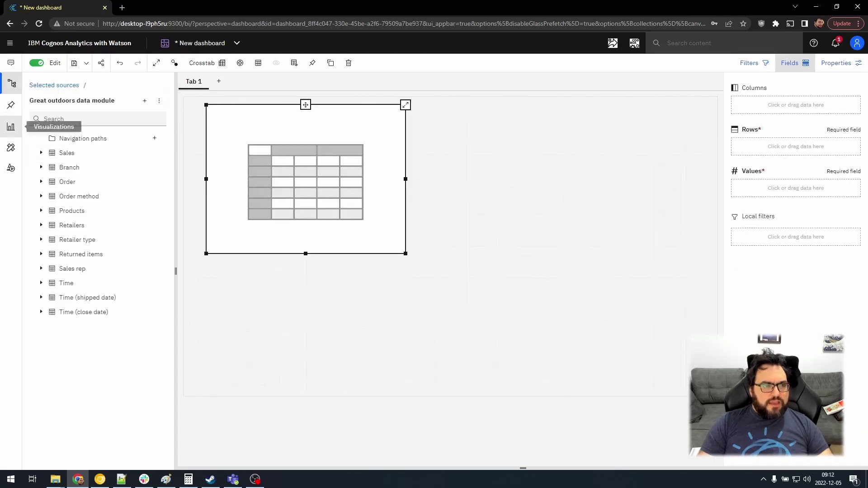
click(66, 153)
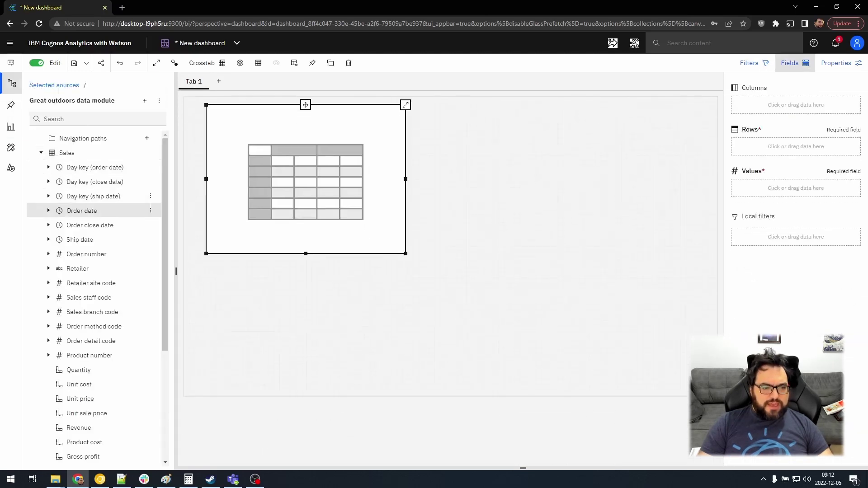
scroll(79, 353, down, 2)
click(79, 383)
drag(79, 383, 787, 190)
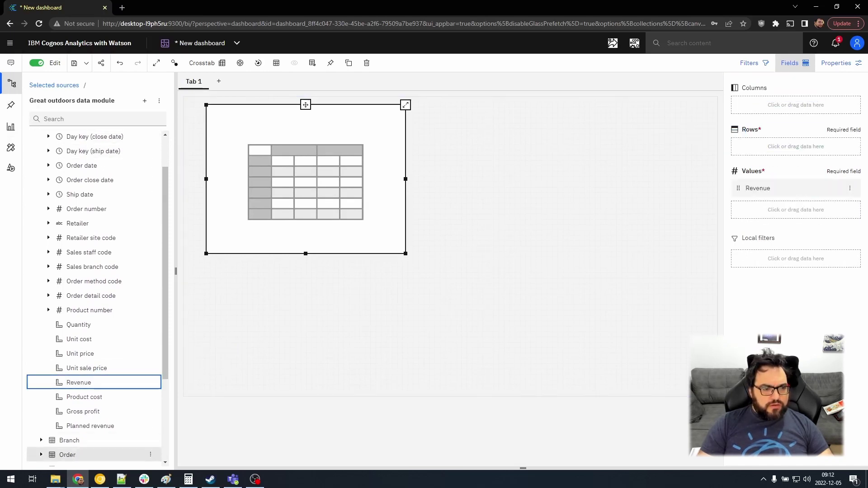
- Put Order method type across the crosstab columns and Product line down its rows
scroll(90, 408, down, 3)
click(79, 344)
click(93, 373)
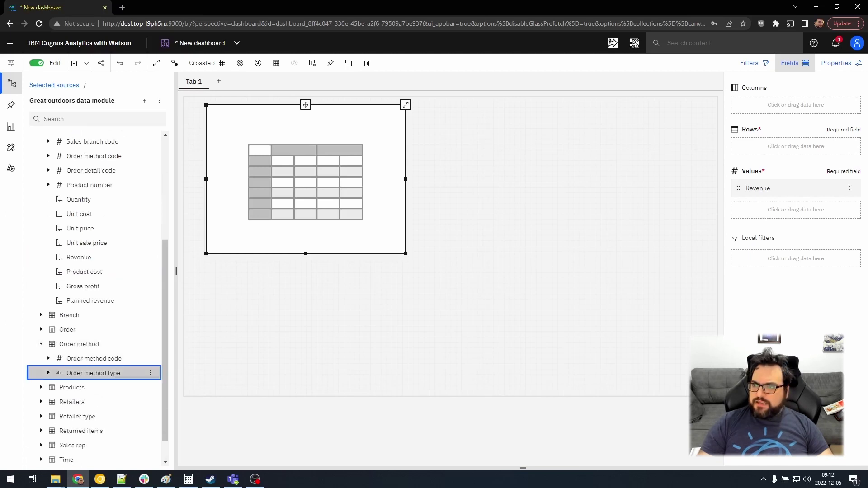
drag(94, 373, 796, 105)
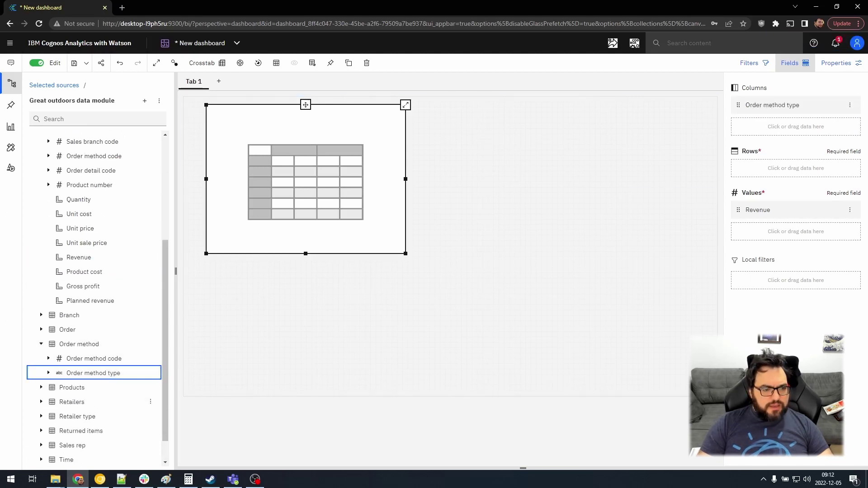
scroll(90, 389, down, 1)
click(72, 359)
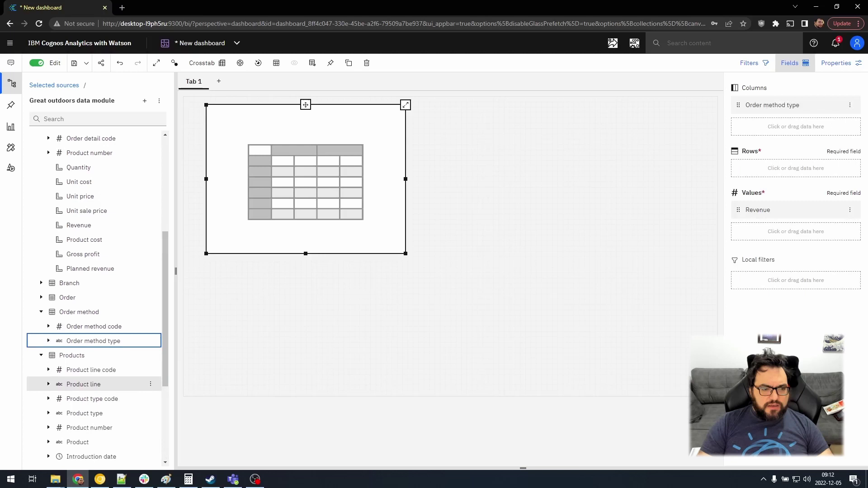
drag(83, 385, 778, 172)
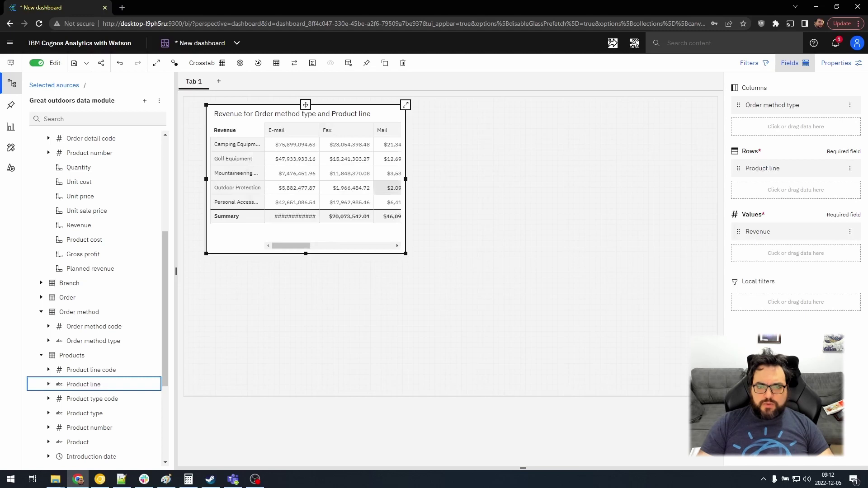
- Stretch the crosstab across the canvas and widen the Summary column until $4,686,775,768.85 shows fully
drag(406, 179, 718, 179)
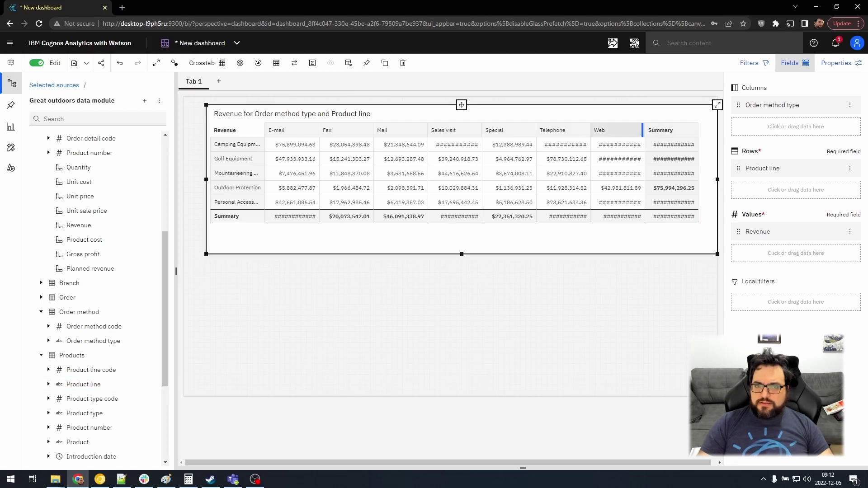
click(10, 84)
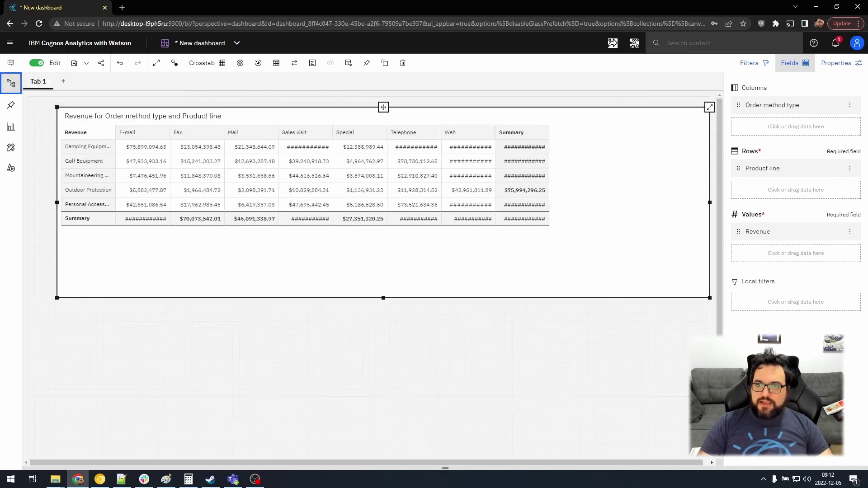
click(522, 132)
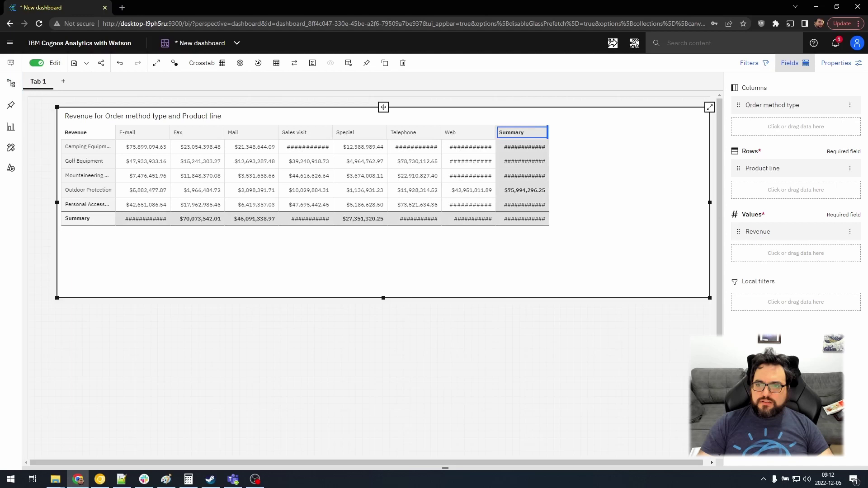
drag(549, 132, 550, 132)
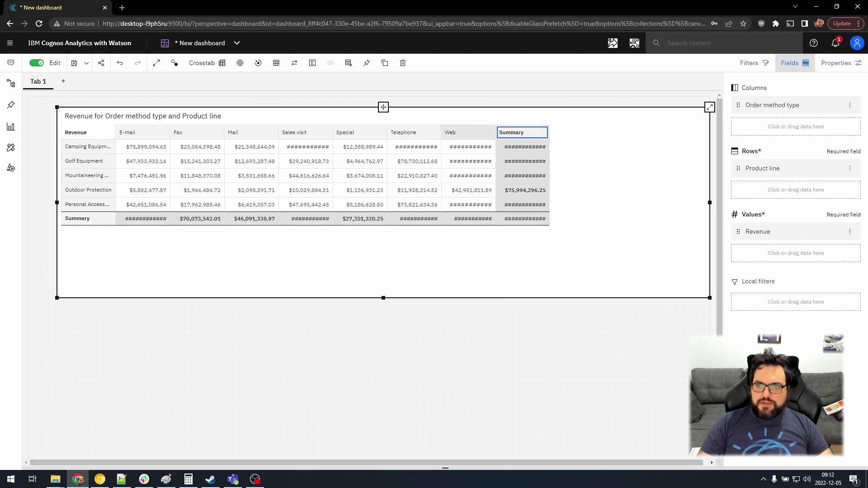
drag(493, 132, 494, 132)
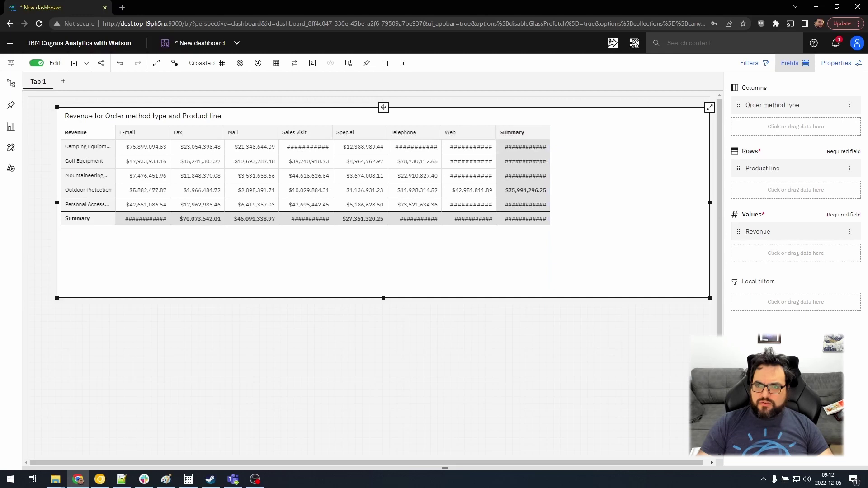
drag(549, 132, 564, 132)
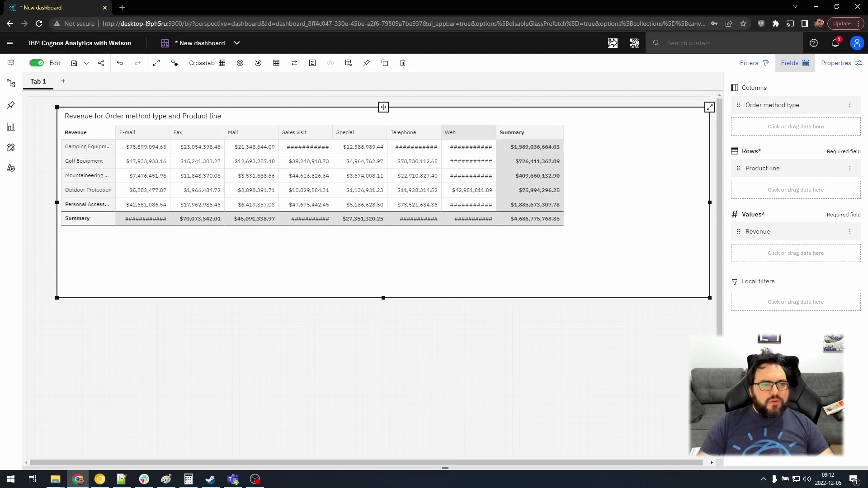
- Place a line chart below the crosstab with Revenue on its y-axis
click(12, 126)
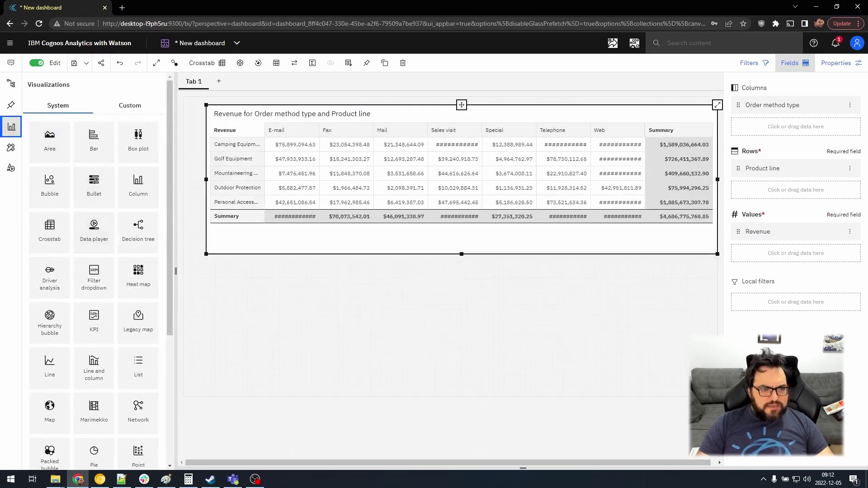
scroll(94, 307, down, 1)
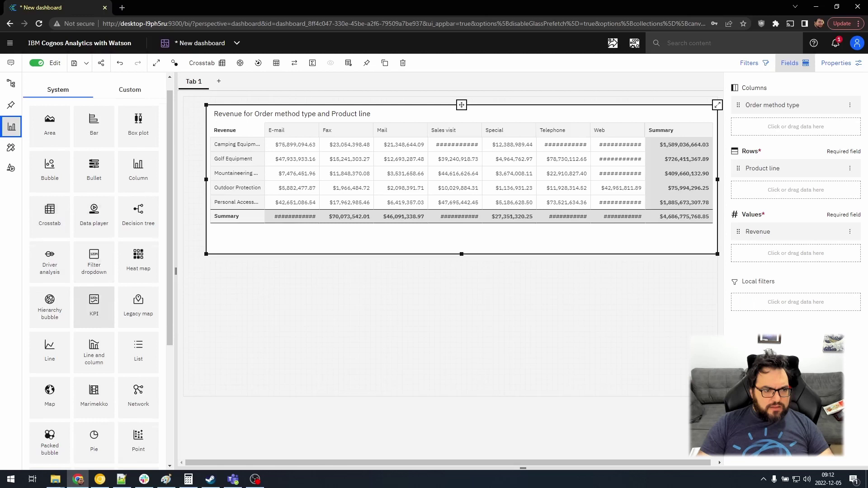
scroll(94, 307, down, 3)
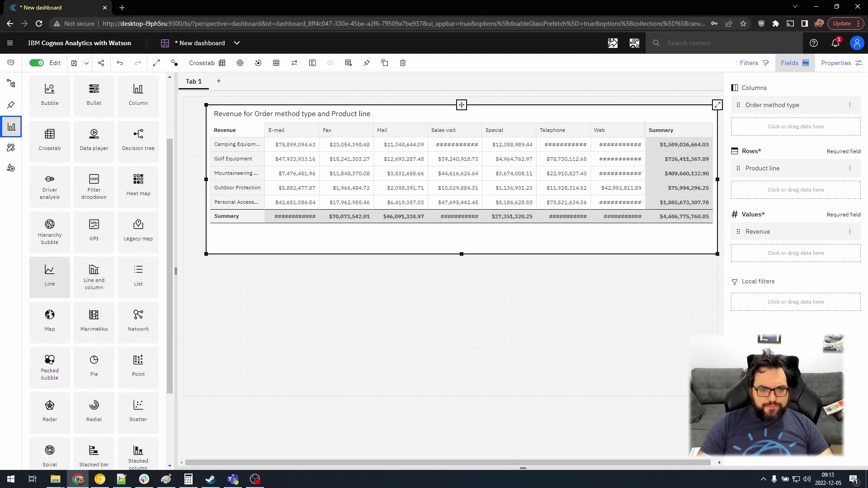
drag(49, 277, 316, 331)
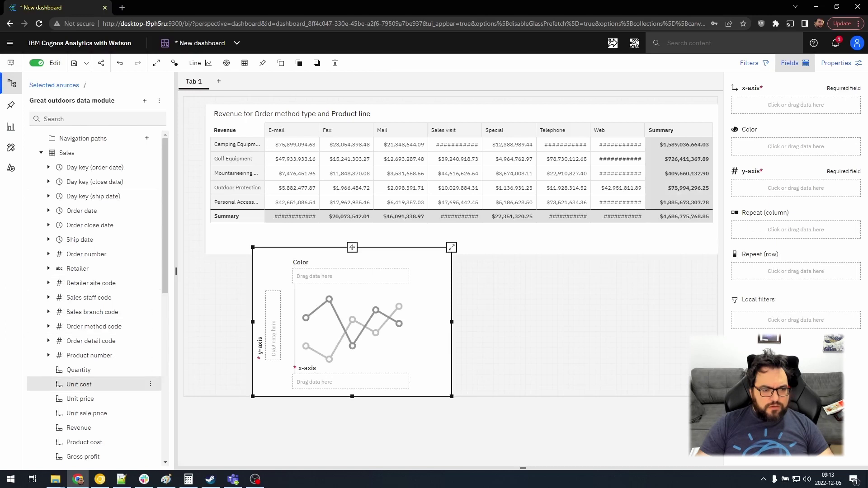
scroll(91, 387, down, 1)
scroll(90, 388, down, 1)
drag(80, 383, 802, 195)
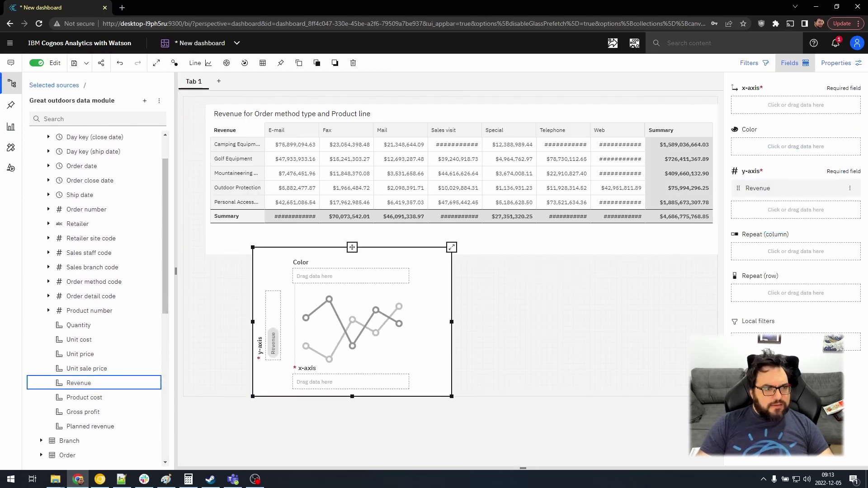
- Put Time > Month on the line chart's x-axis
scroll(91, 209, up, 2)
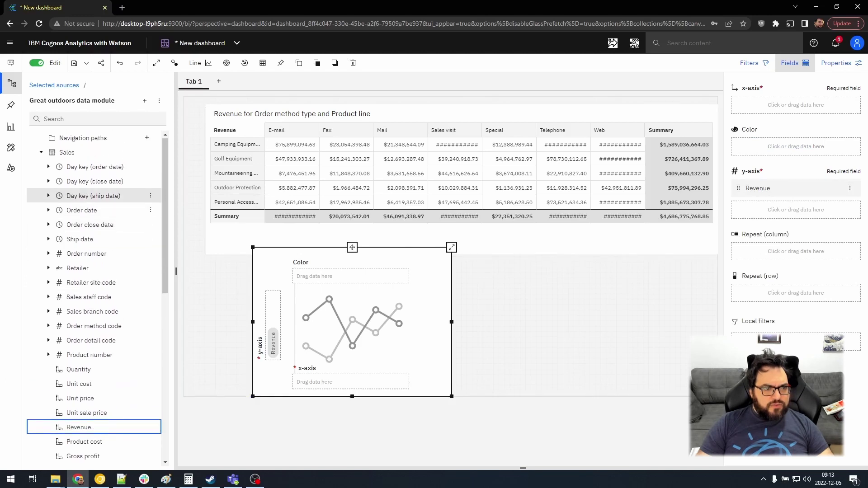
click(41, 153)
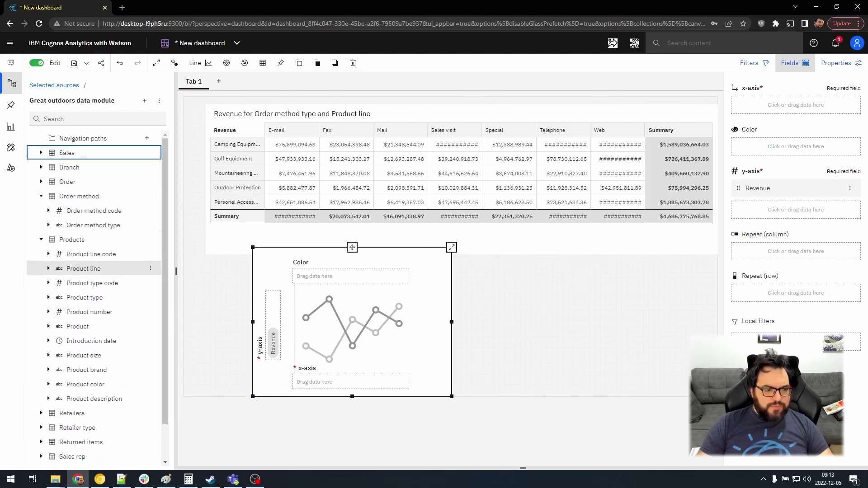
scroll(90, 317, down, 2)
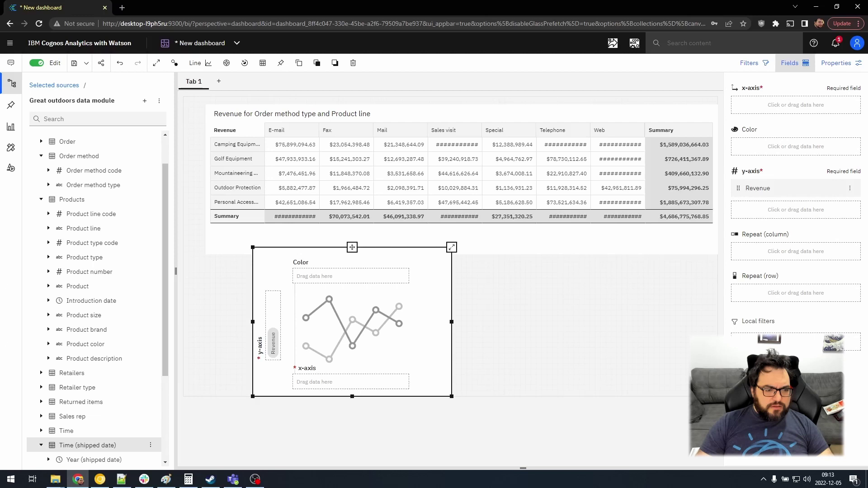
click(43, 431)
scroll(91, 398, down, 4)
scroll(91, 376, down, 2)
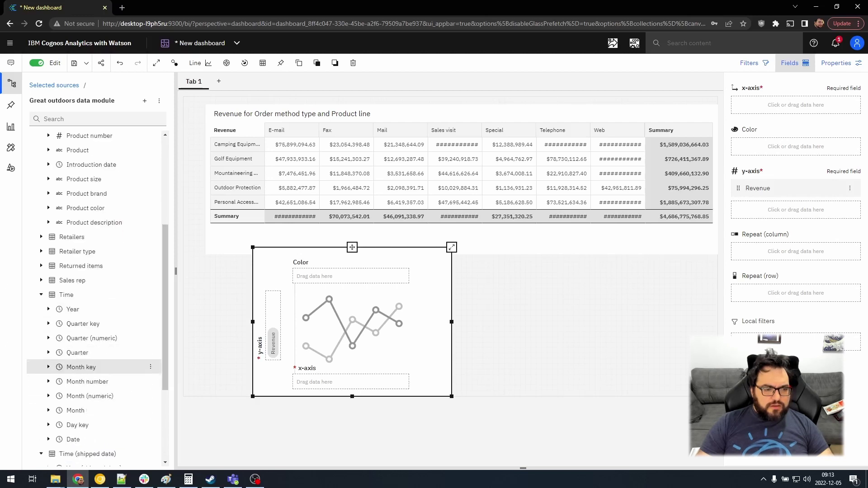
drag(75, 410, 774, 105)
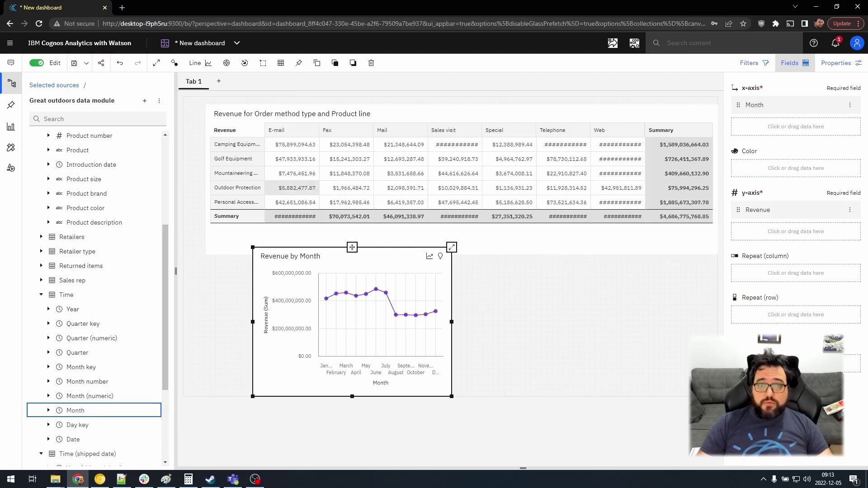
- Filter the monthly chart by crosstab cells: Fax/Outdoor Protection, Mountaineering, and E-mail/Golf Equipment
click(346, 188)
click(235, 173)
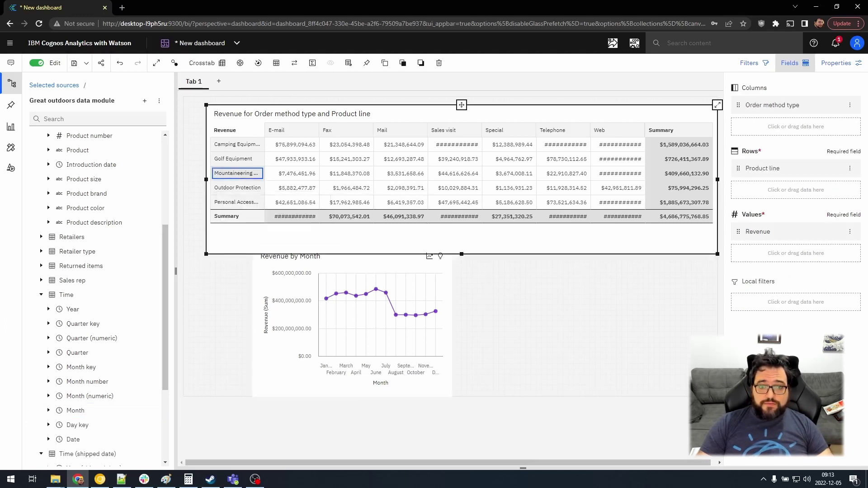
click(292, 159)
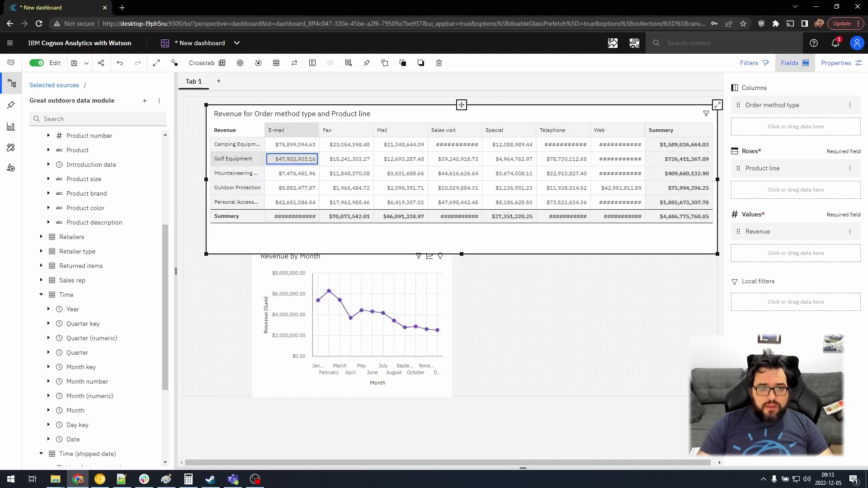
- Apply and then clear the Golf Equipment row filter, and show the Custom widgets collection
click(233, 158)
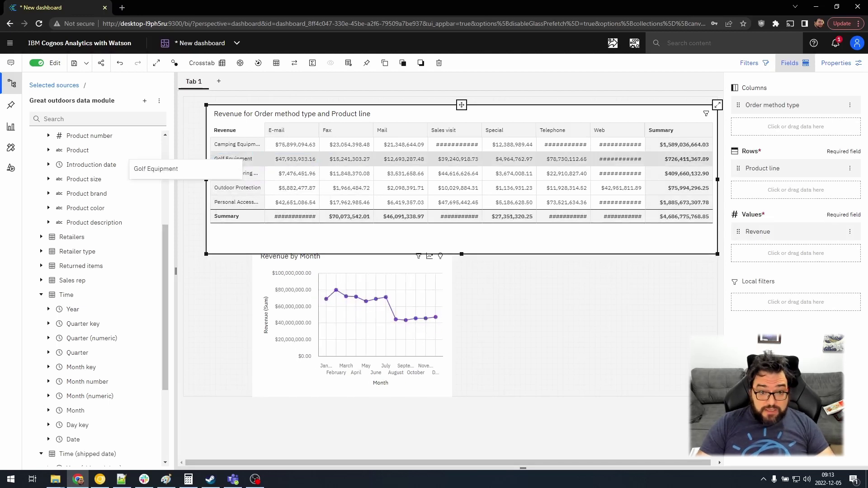
click(234, 158)
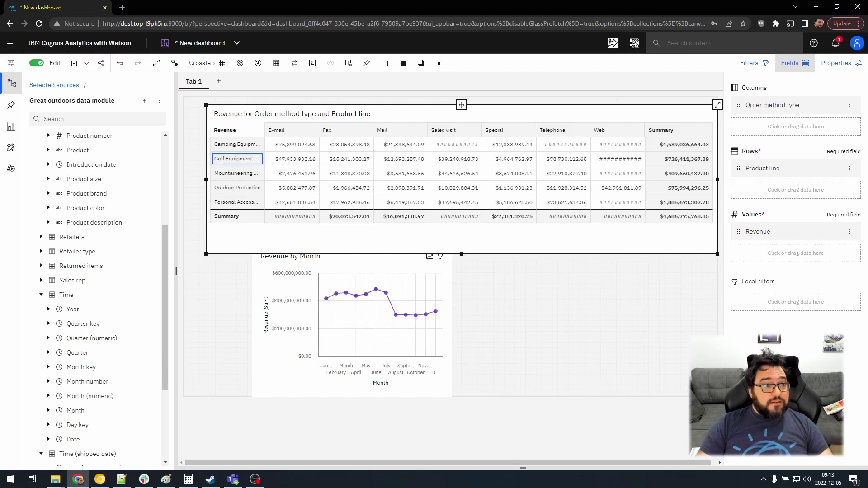
click(11, 147)
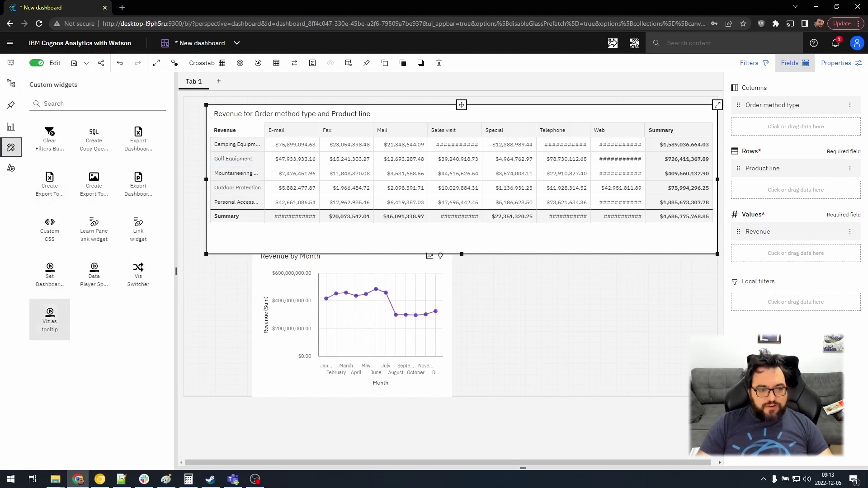
- Add a Viz as tooltip widget targeting the Revenue by Month chart, then exit edit mode
drag(50, 319, 570, 267)
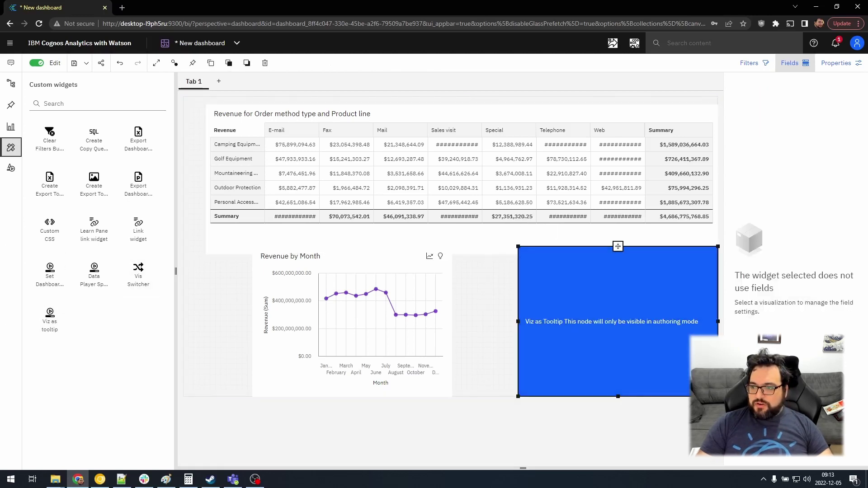
click(836, 63)
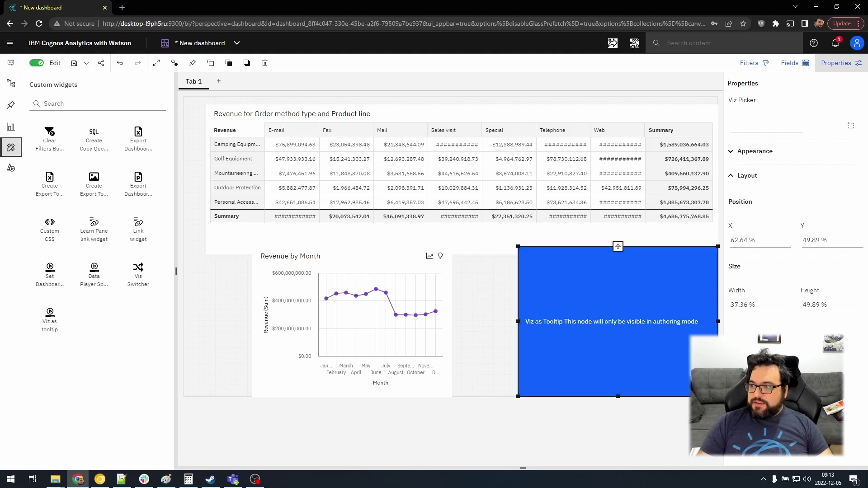
click(851, 126)
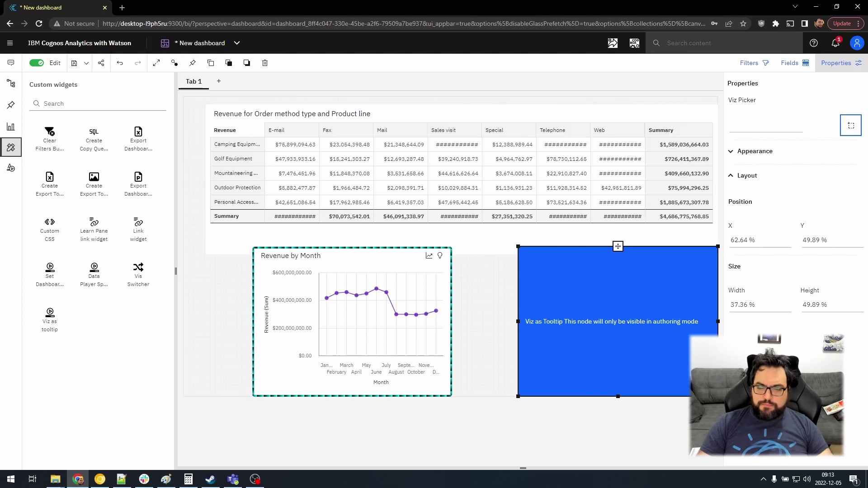
click(353, 322)
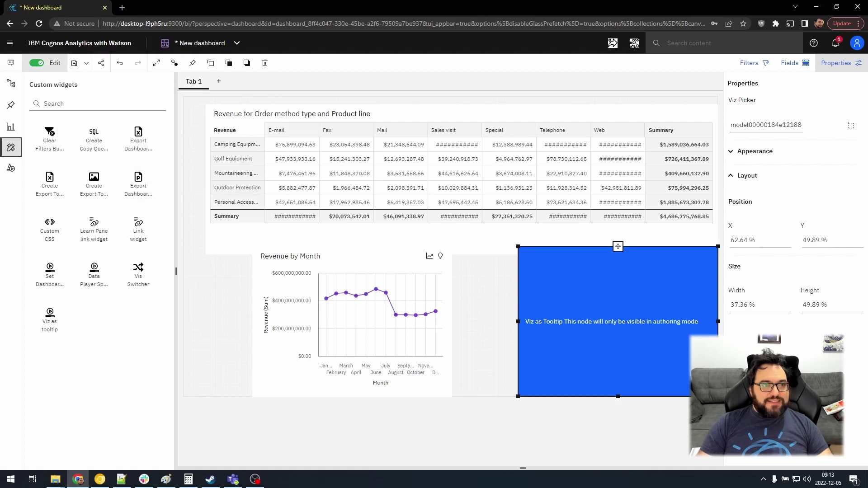
click(37, 63)
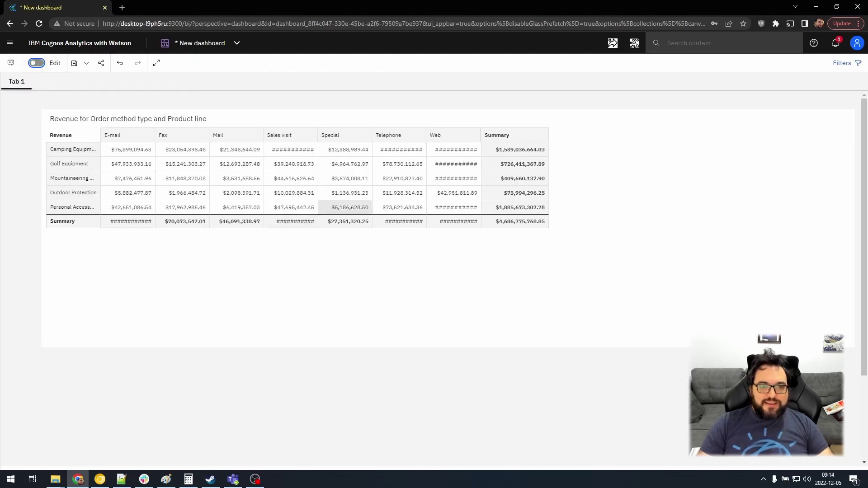
- Preview the Revenue by Month tooltip over crosstab cells like Fax/Camping Equipment and inspect its filters
mouse_move(294, 178)
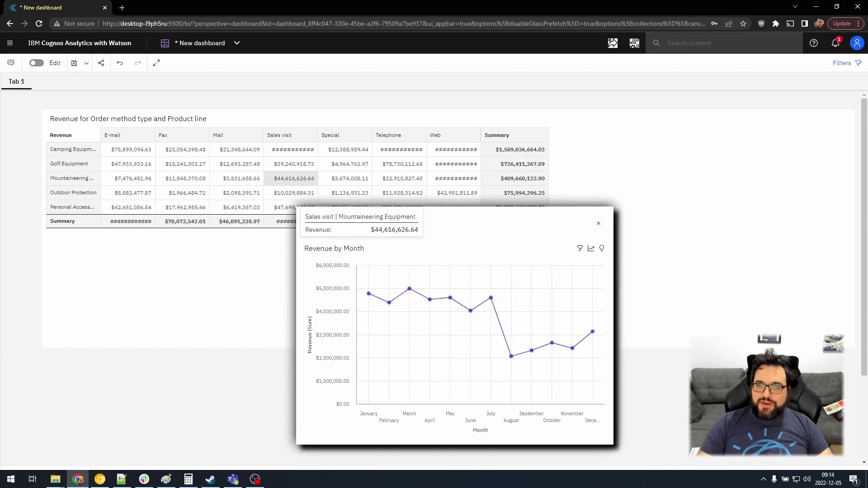
mouse_move(399, 163)
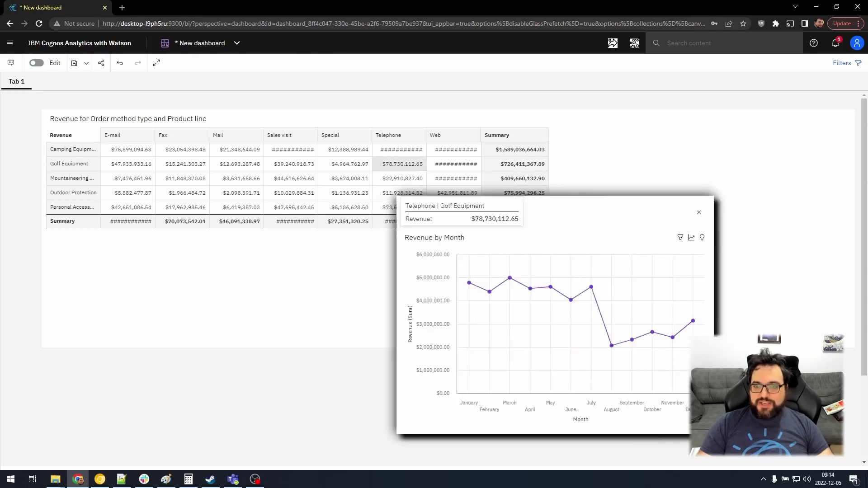
mouse_move(394, 135)
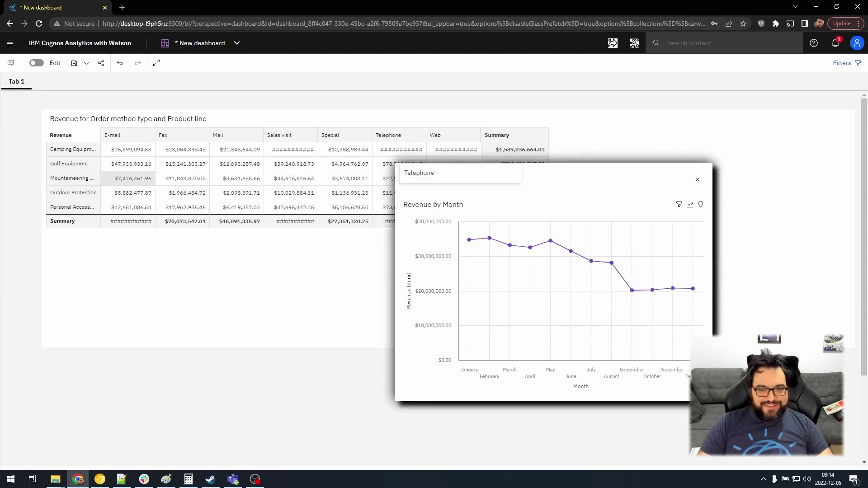
mouse_move(72, 178)
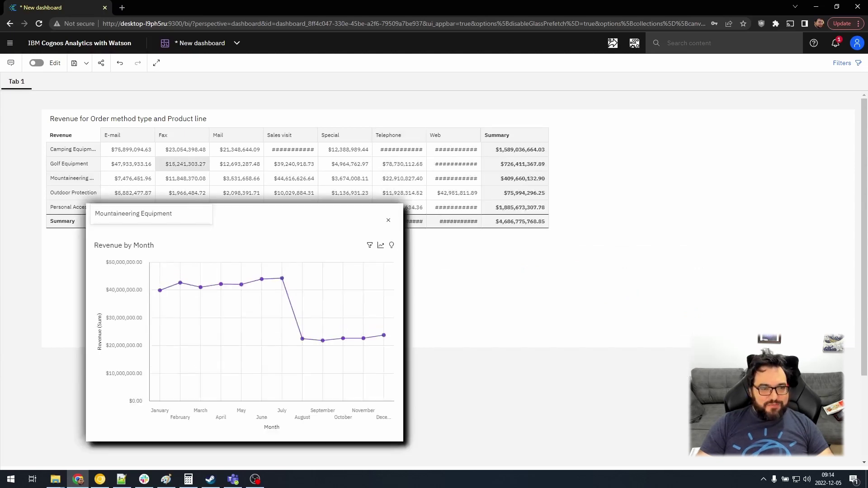
mouse_move(185, 163)
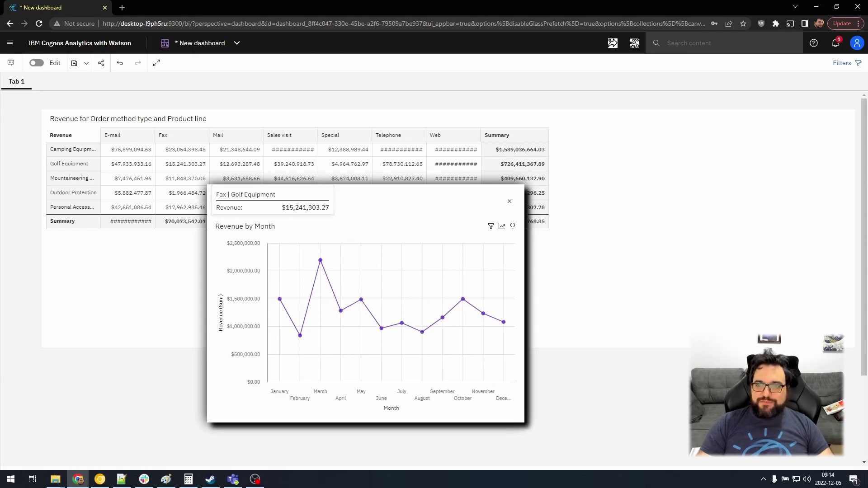
mouse_move(456, 164)
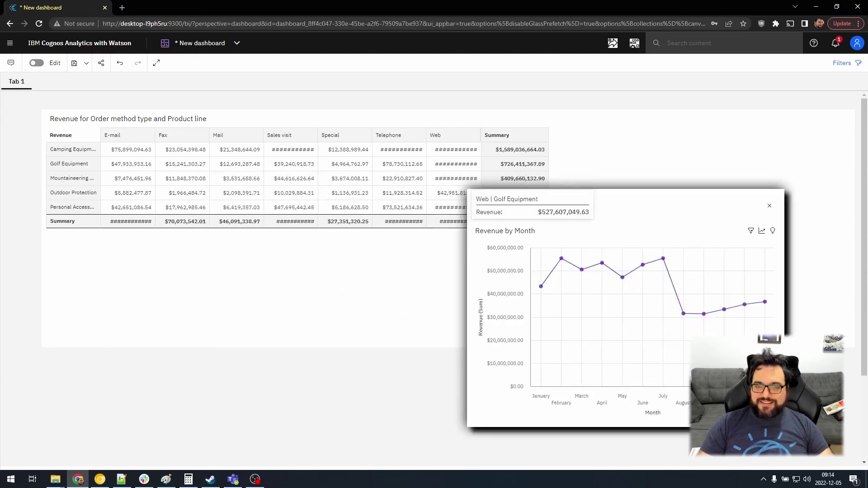
mouse_move(291, 193)
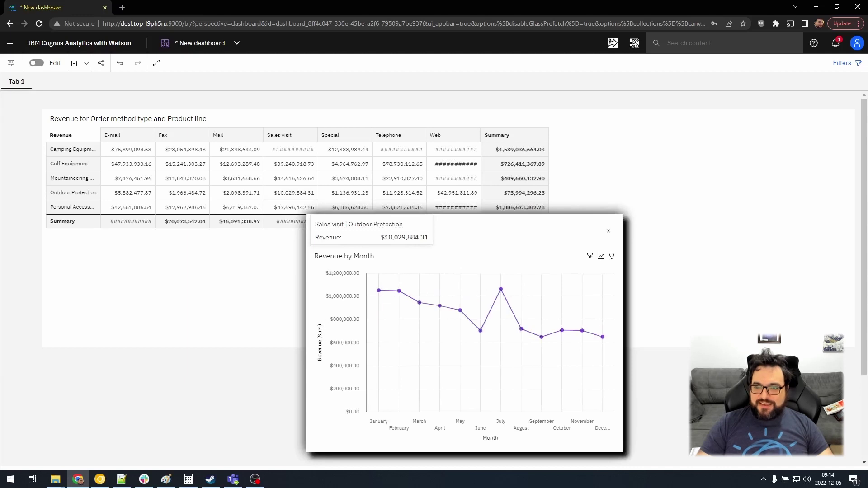
click(590, 256)
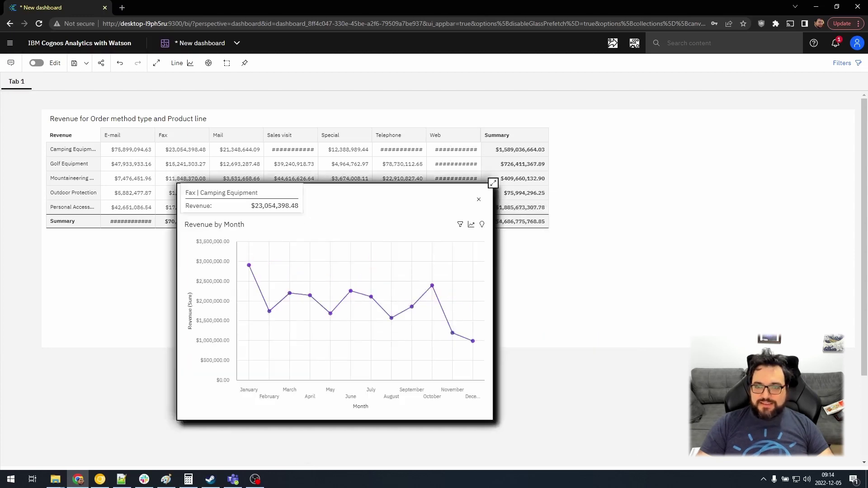
click(460, 224)
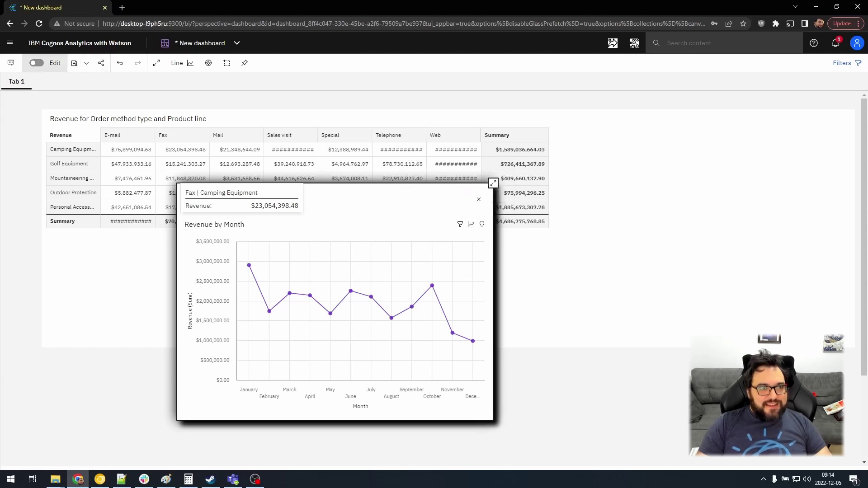
- Add a Create Export To Image widget from Custom widgets, then exit edit mode
click(36, 63)
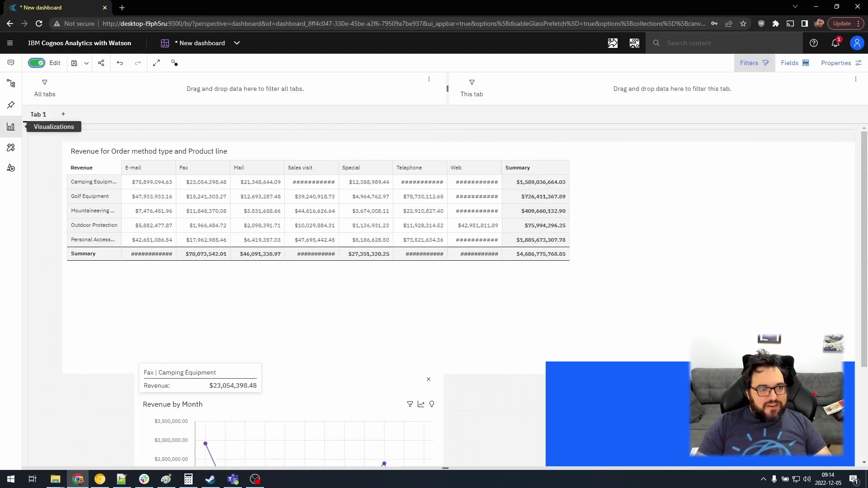
click(11, 147)
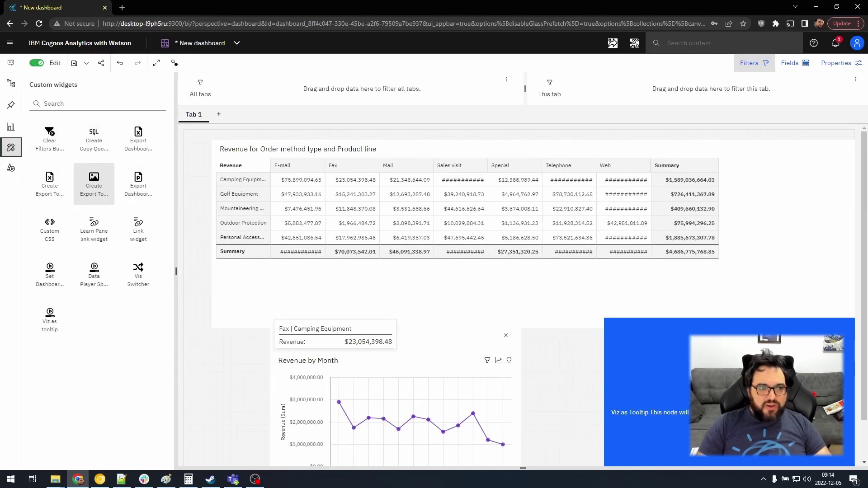
drag(94, 184, 798, 197)
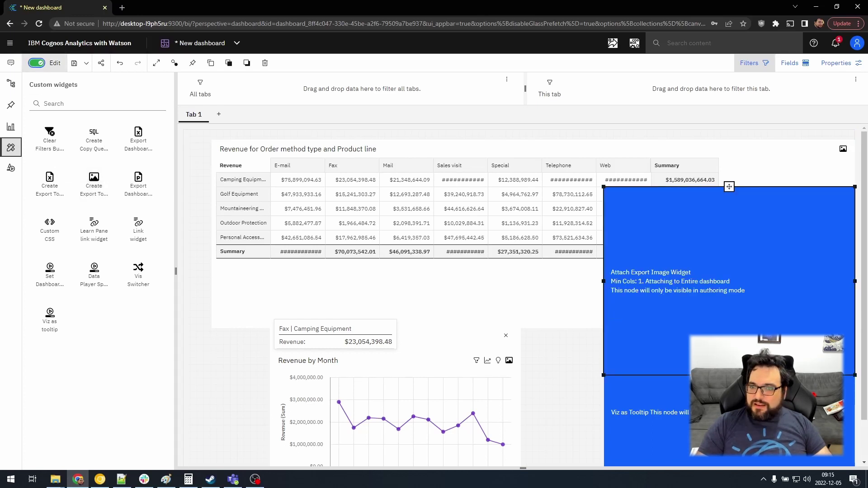
click(36, 63)
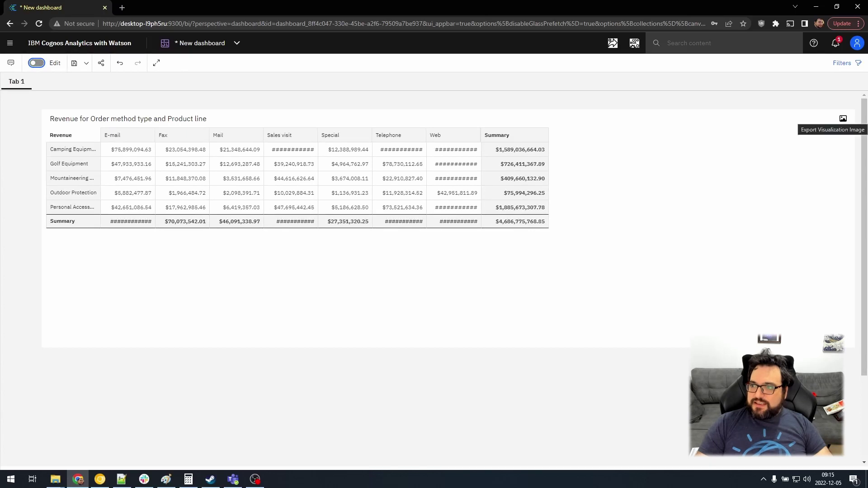
- Export the revenue crosstab as a PNG image and review it in Photos
click(844, 119)
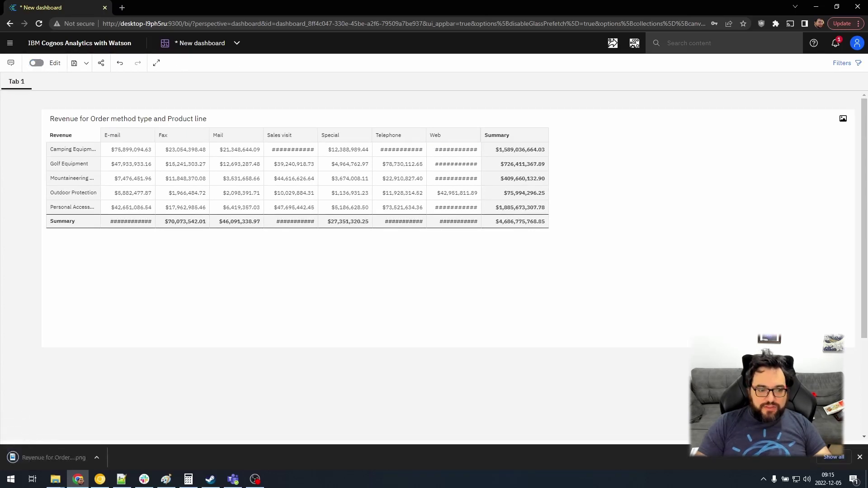
click(54, 458)
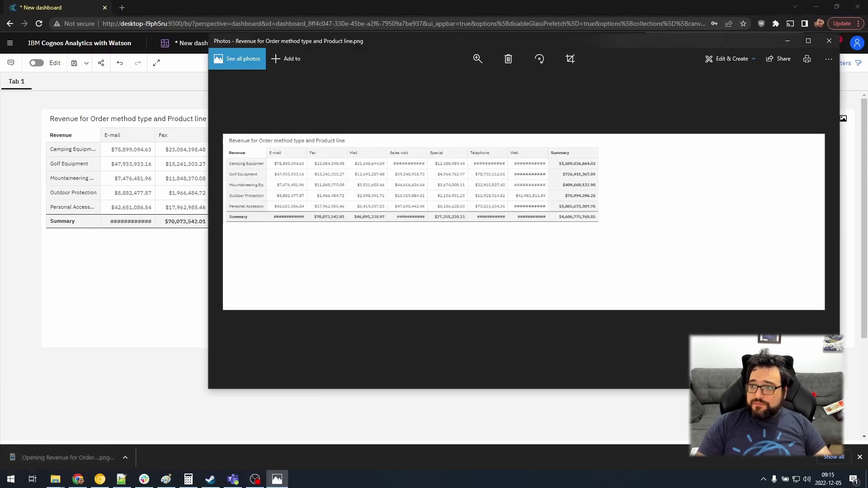
click(829, 41)
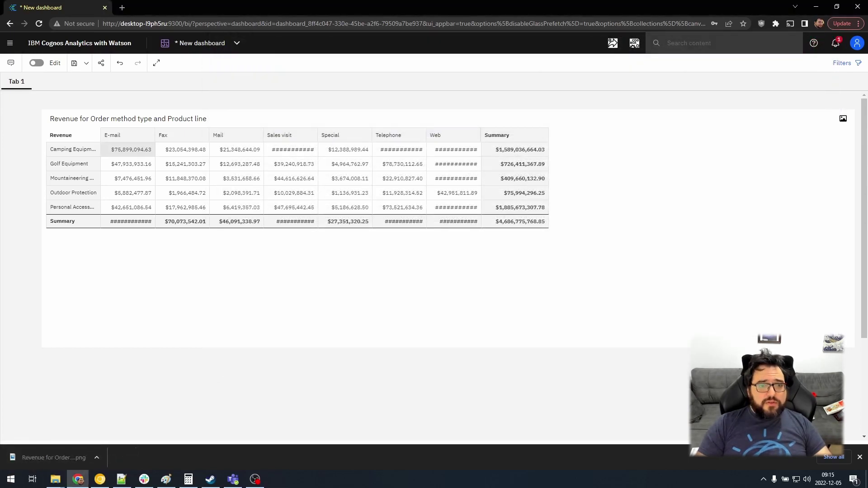
- Export the Revenue by Month tooltip chart as Revenue by Month.png and review it
mouse_move(129, 151)
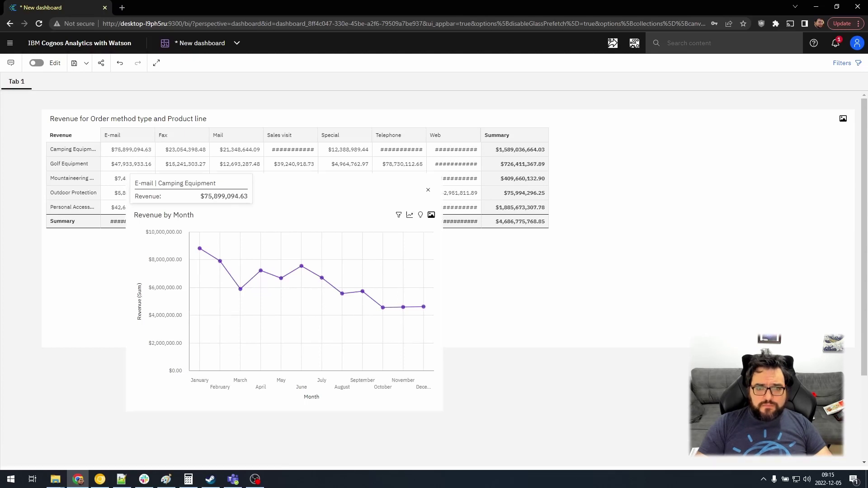
click(432, 214)
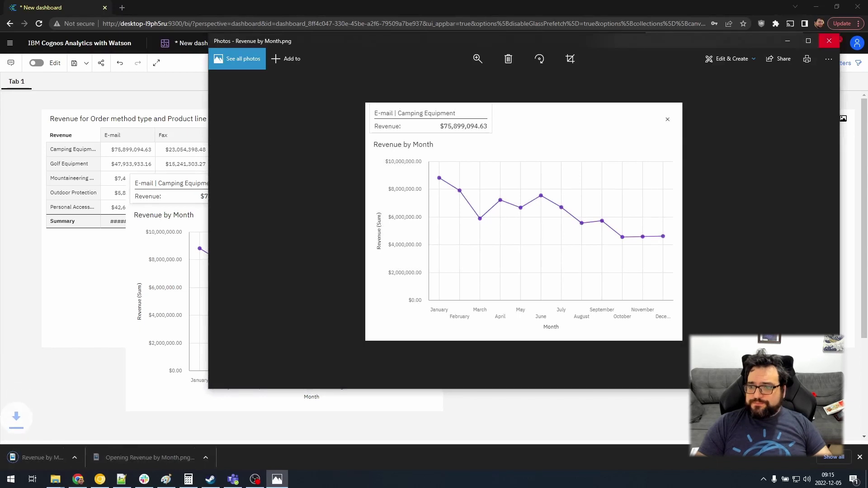
click(829, 41)
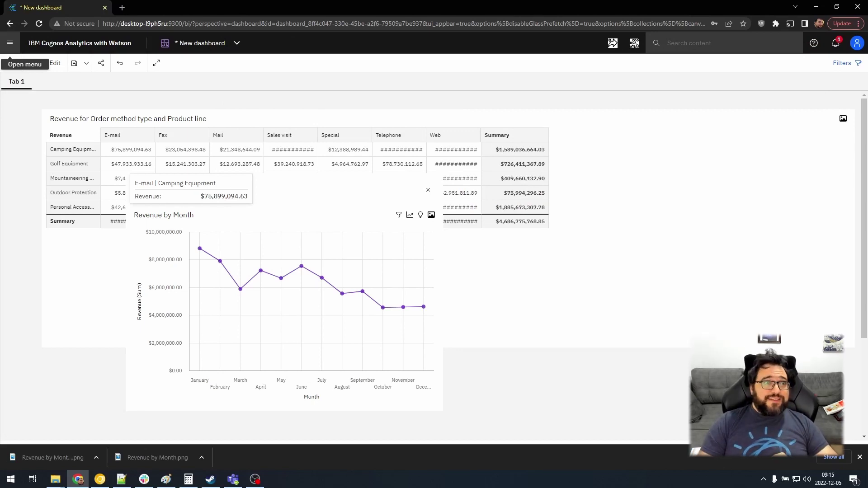
- Show the Recent content list from the navigation menu's Shortcuts section
click(10, 43)
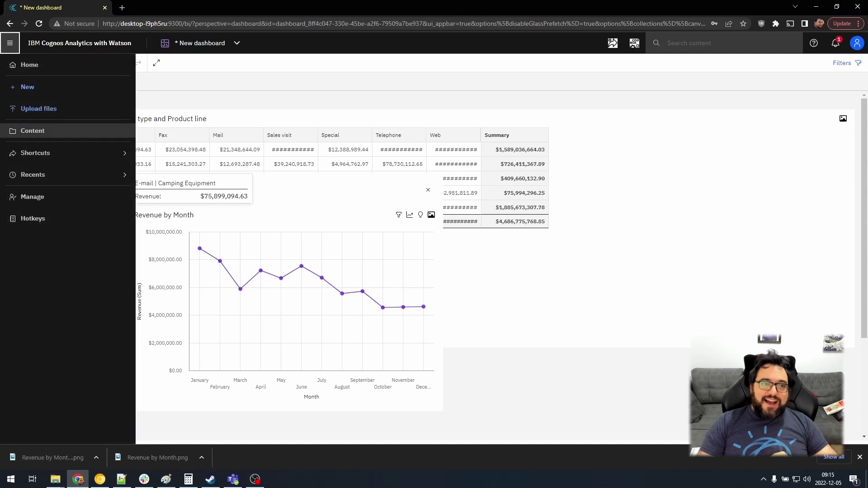
click(35, 153)
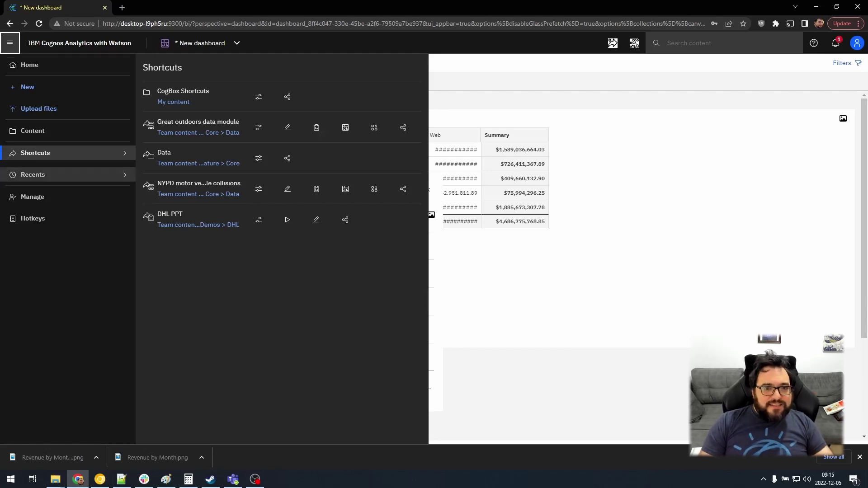
click(32, 175)
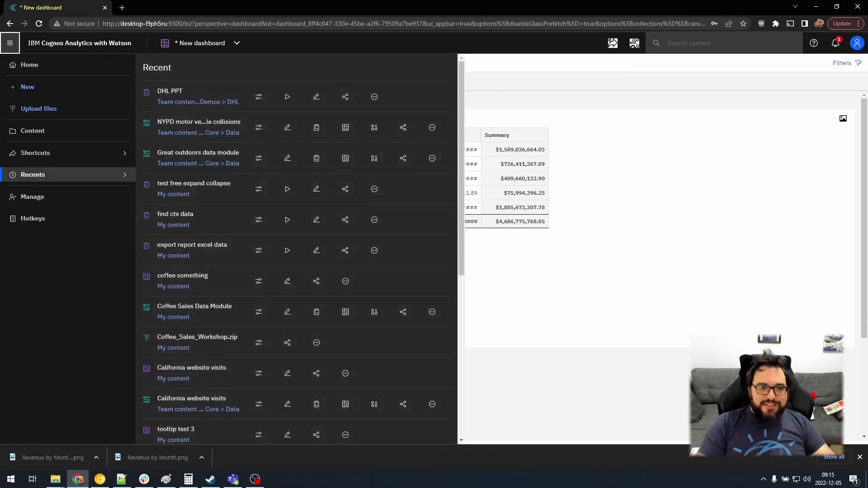